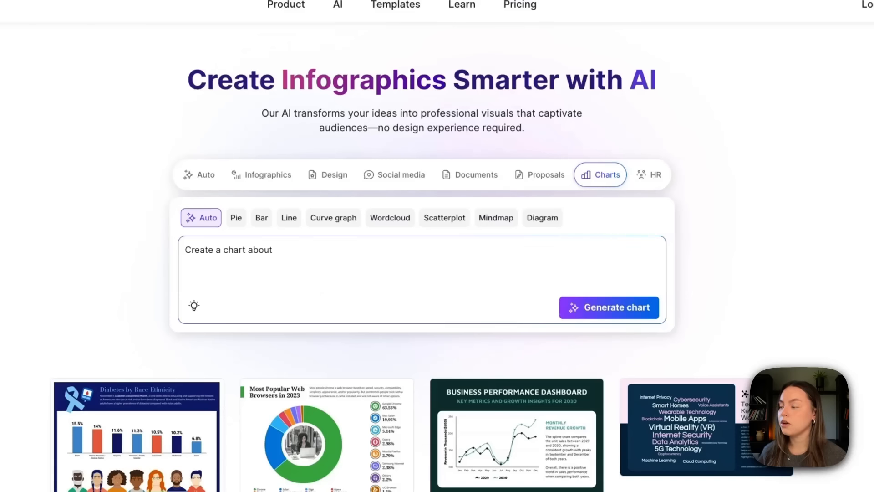
Step: Generate a chart about weekly reach for the last 12 weeks across Instagram, TikTok, Facebook, X, and LinkedIn, highlighting the launch week
{"action": "left_click", "coordinate": [303, 269]}
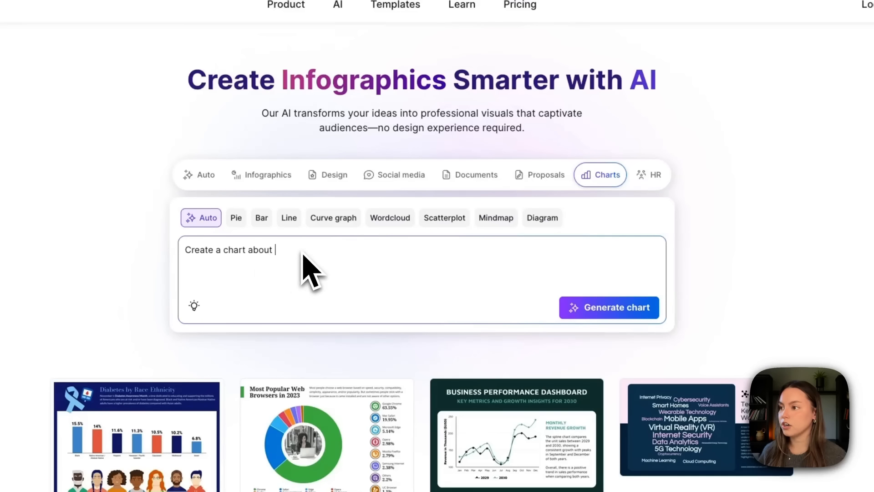
{"action": "type", "text": "Weekly reach for the last 12 weeks across Instagram, TikTok, Facebook, X, and LinkedIn; highlight the launch week."}
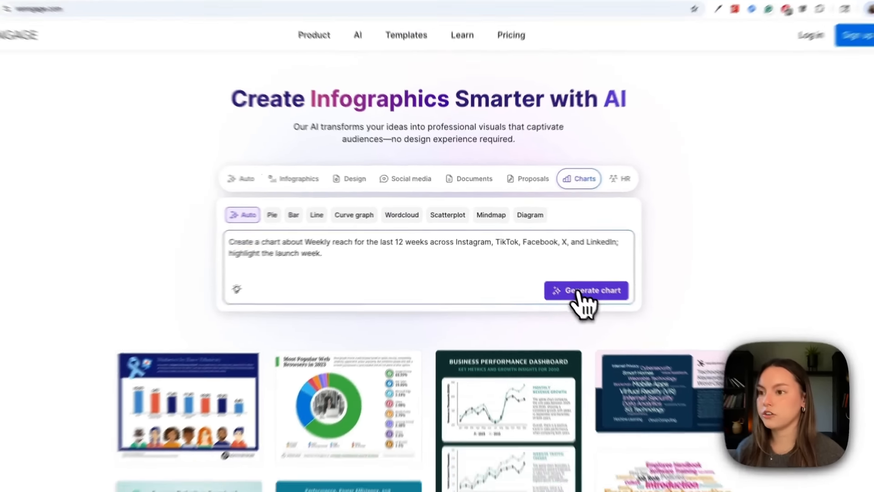
{"action": "left_click", "coordinate": [579, 292]}
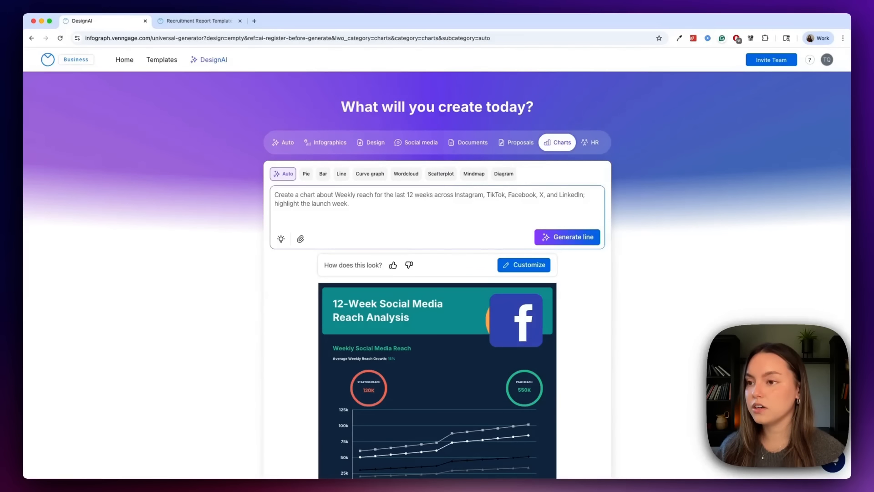
Step: Review the generated 12-week social media reach chart and open it for customizing in the editor
{"action": "scroll", "coordinate": [438, 275], "scroll_direction": "down", "scroll_amount": 1}
{"action": "scroll", "coordinate": [437, 275], "scroll_direction": "down", "scroll_amount": 5}
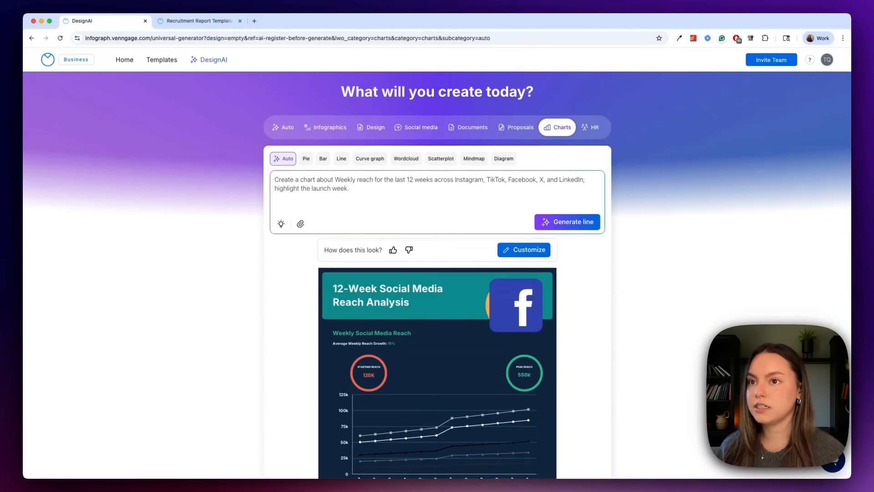
{"action": "scroll", "coordinate": [437, 275], "scroll_direction": "down", "scroll_amount": 2}
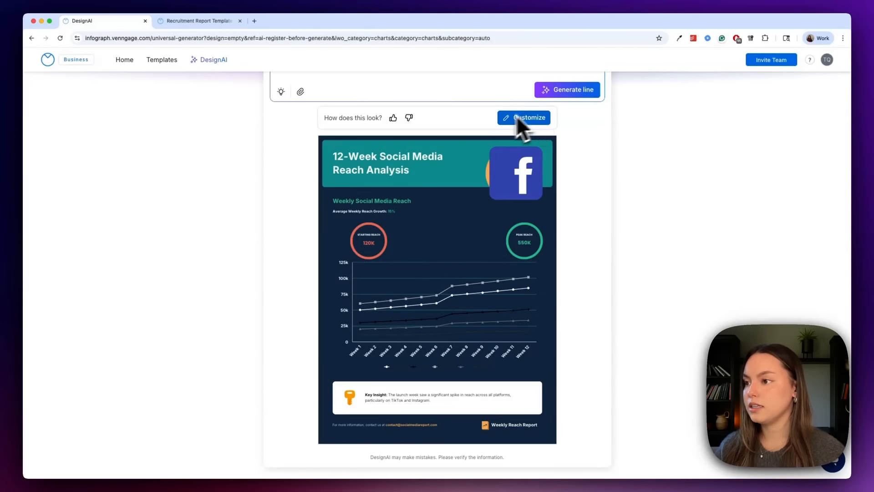
{"action": "mouse_move", "coordinate": [469, 306]}
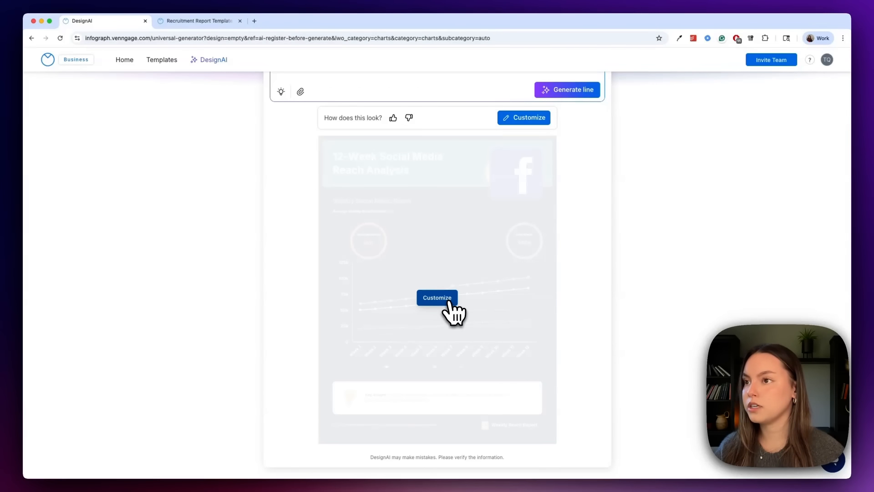
{"action": "left_click", "coordinate": [450, 301]}
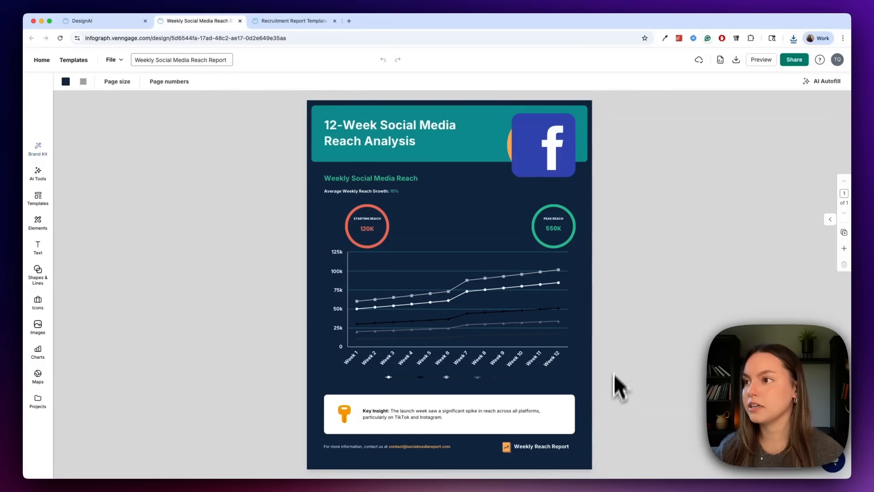
Step: Return to the DesignAI generator, clear the weekly reach prompt and choose the Charts category
{"action": "left_click", "coordinate": [99, 27]}
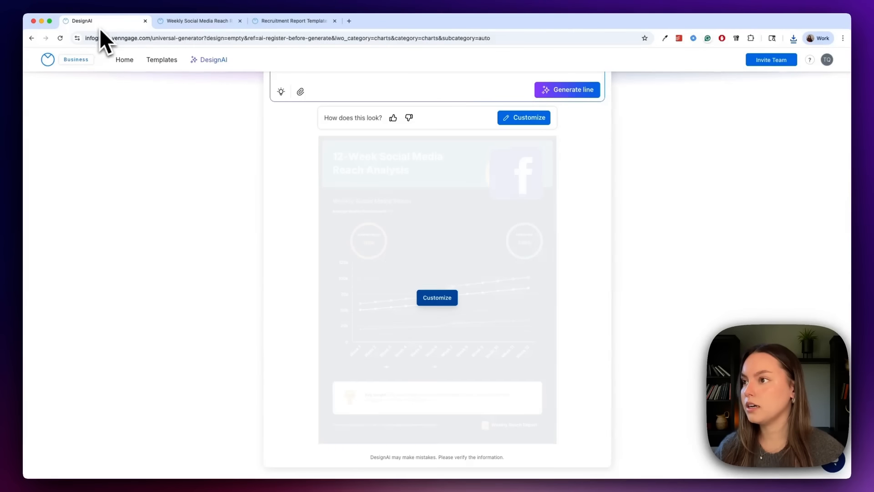
{"action": "scroll", "coordinate": [268, 246], "scroll_direction": "up", "scroll_amount": 3}
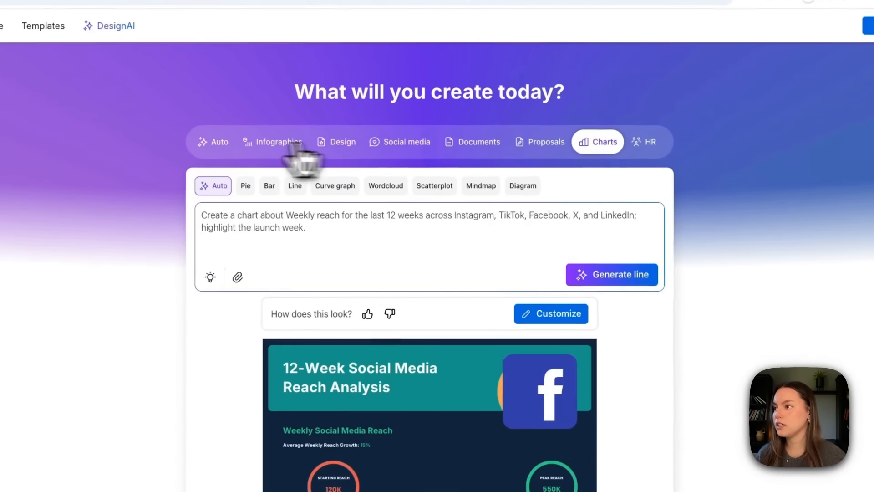
{"action": "left_click", "coordinate": [221, 142]}
{"action": "triple_click", "coordinate": [303, 200]}
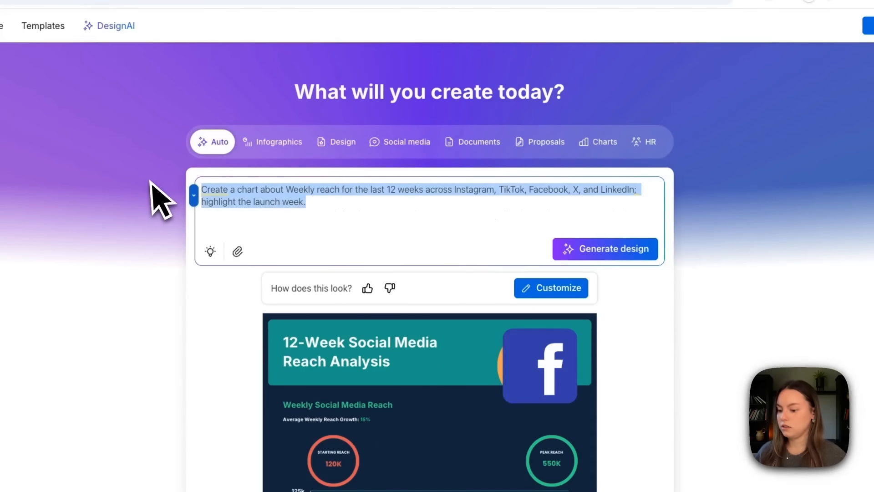
{"action": "key", "text": "BackSpace"}
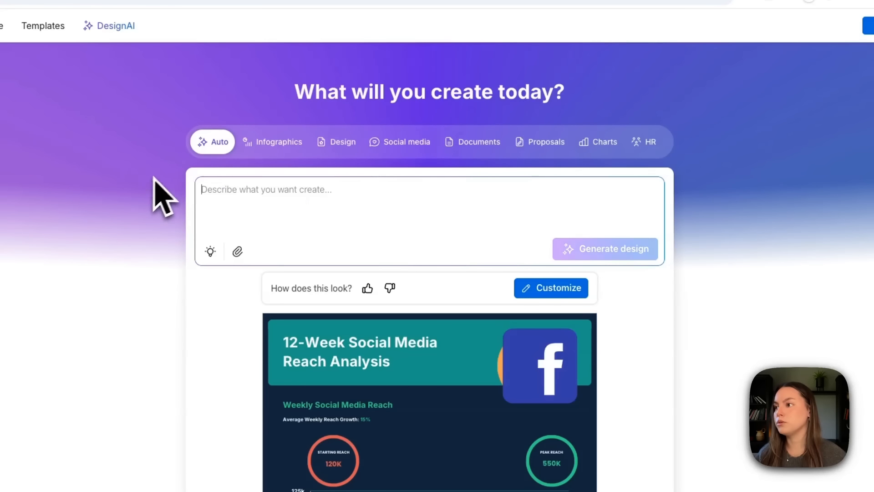
{"action": "left_click", "coordinate": [612, 142]}
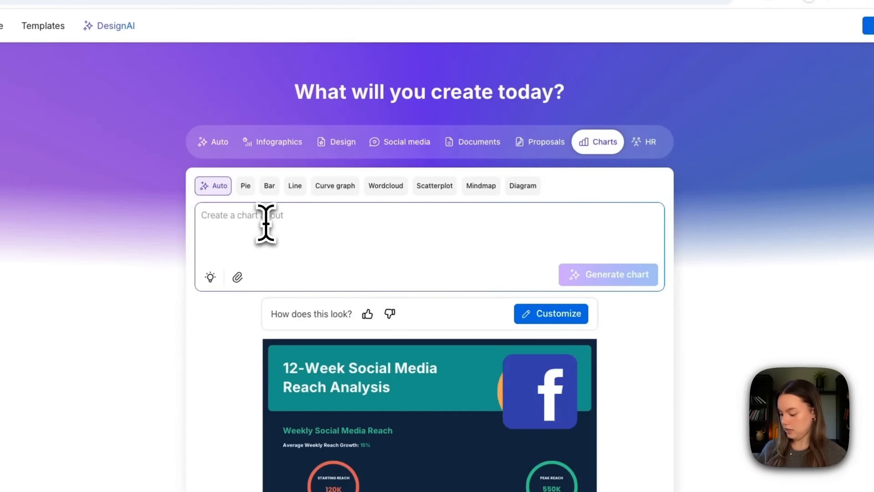
Step: Generate a chart of engagements (likes + comments + shares + saves) by platform during launch week: Instagram, TikTok, Facebook, X, LinkedIn
{"action": "type", "text": "Engagements (likes + comments + shares + saves) by platform during launch week: Instagram, TikTok, Facebook, X, LinkedIn."}
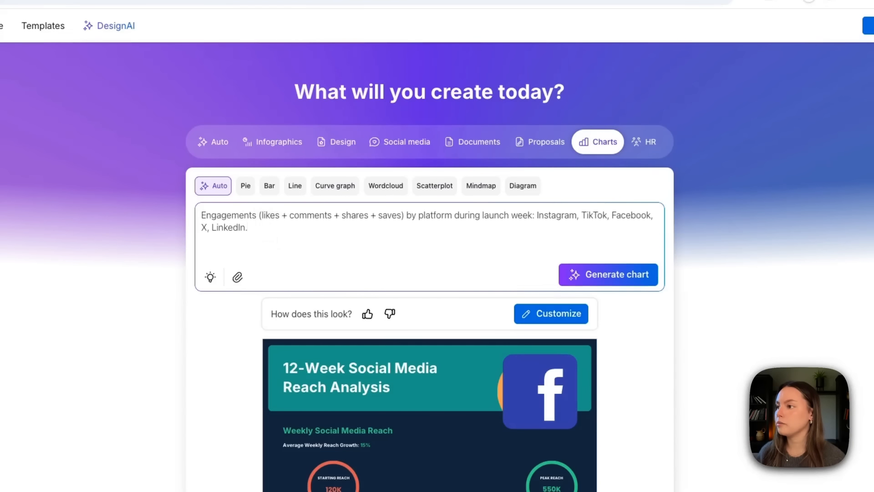
{"action": "mouse_move", "coordinate": [329, 219]}
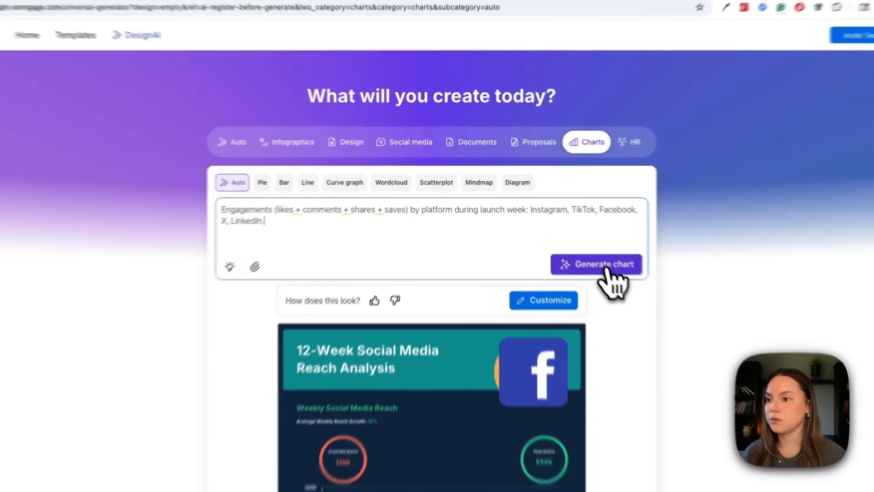
{"action": "left_click", "coordinate": [619, 275]}
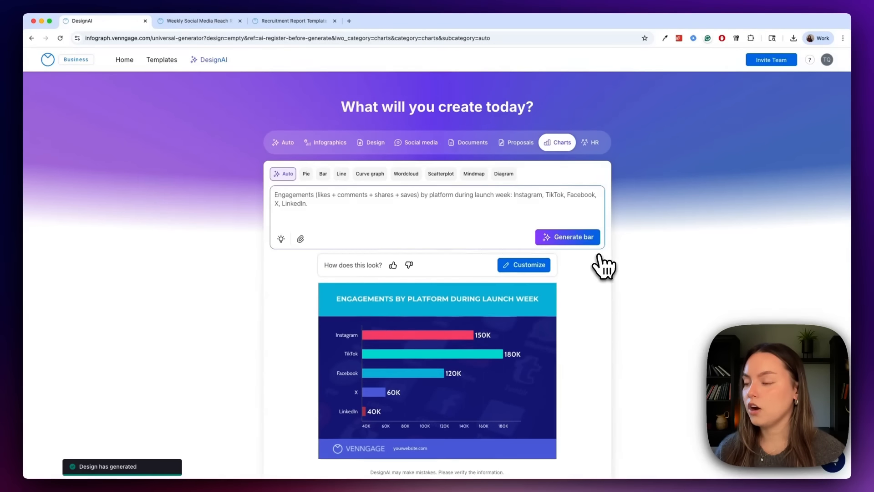
Step: Open the generated launch-week engagements bar chart in the editor and download it as an HD PNG
{"action": "scroll", "coordinate": [599, 257], "scroll_direction": "down", "scroll_amount": 1}
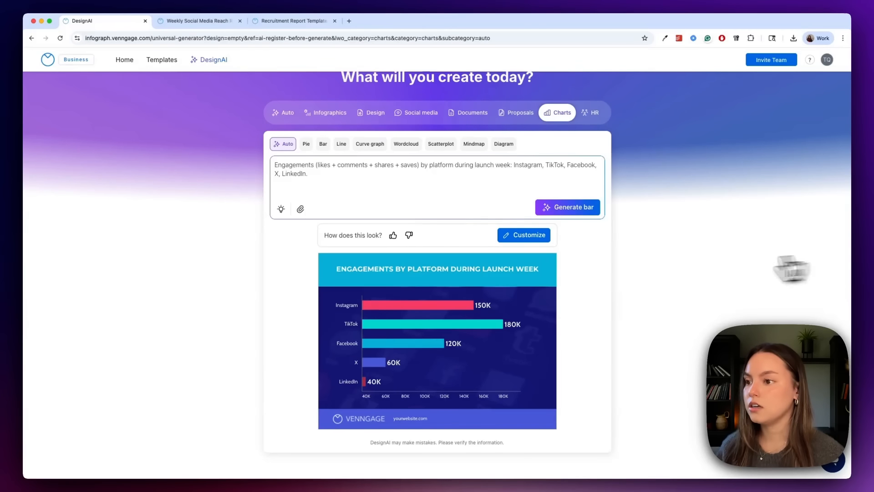
{"action": "mouse_move", "coordinate": [504, 348]}
{"action": "left_click", "coordinate": [454, 351]}
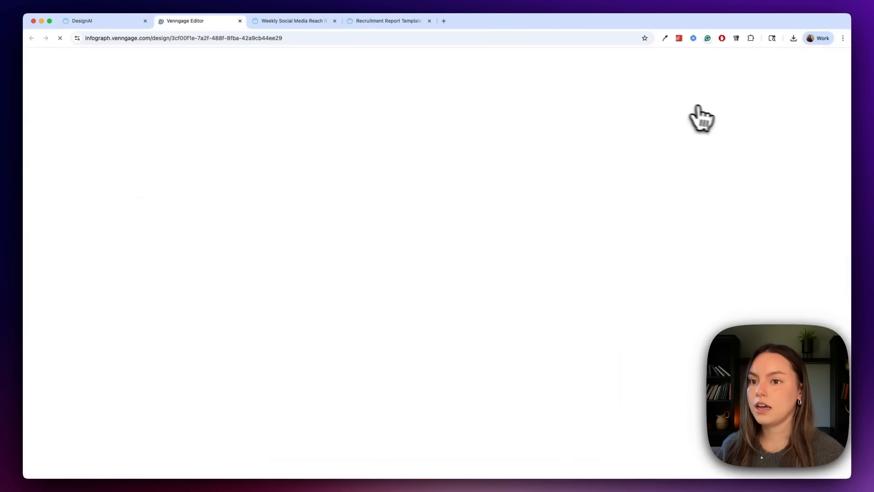
{"action": "left_click", "coordinate": [736, 59]}
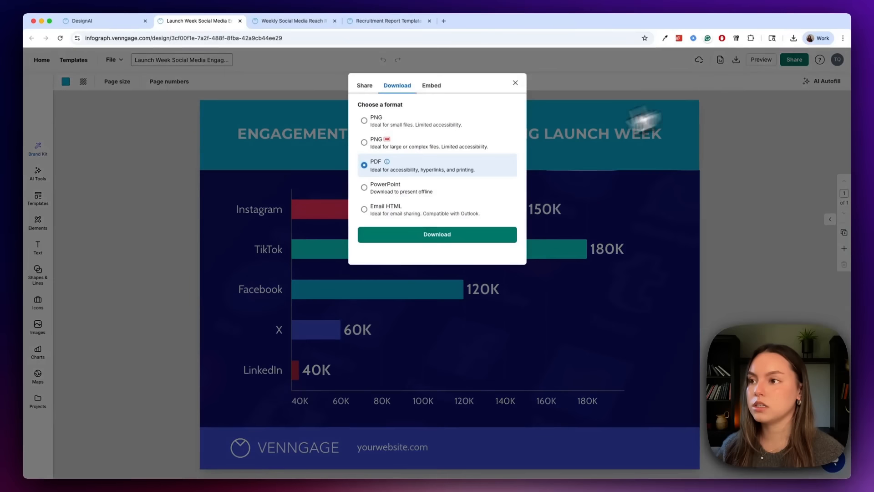
{"action": "left_click", "coordinate": [396, 142]}
{"action": "left_click", "coordinate": [436, 234]}
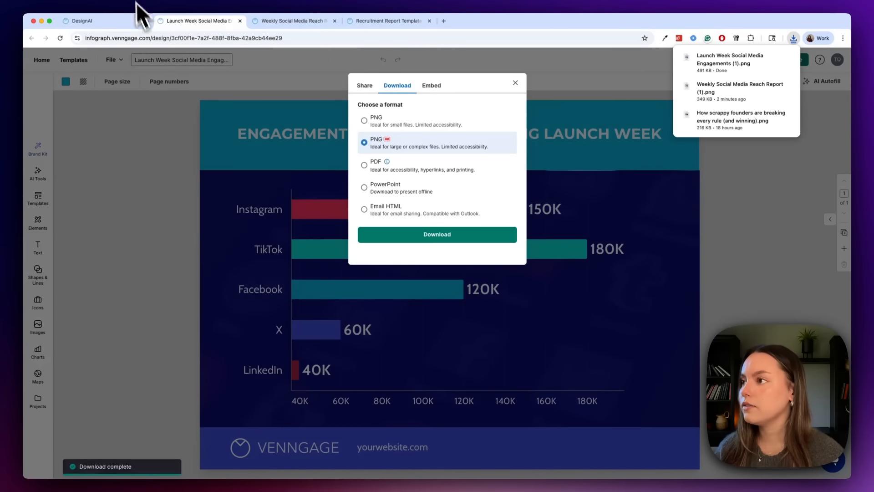
Step: Go back to the DesignAI generator, remove the engagements prompt and reselect the Charts category
{"action": "left_click", "coordinate": [116, 22]}
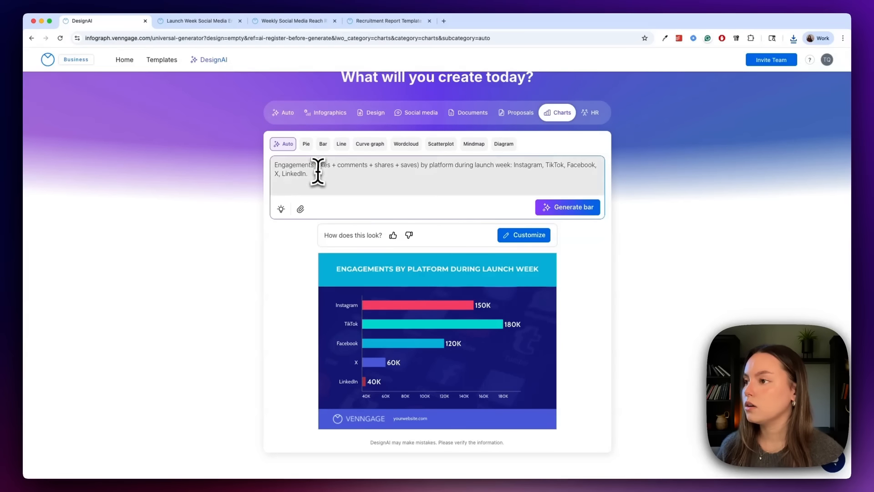
{"action": "left_click_drag", "start_coordinate": [318, 172], "coordinate": [261, 166]}
{"action": "key", "text": "BackSpace"}
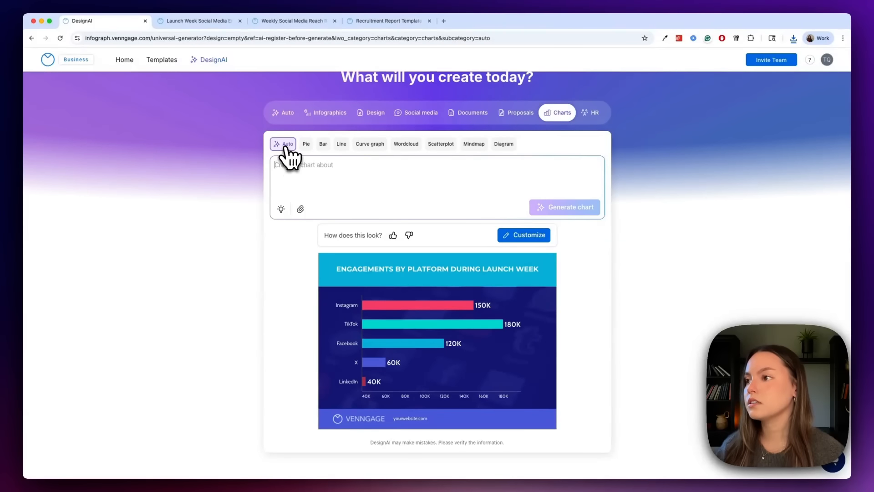
{"action": "left_click", "coordinate": [279, 113]}
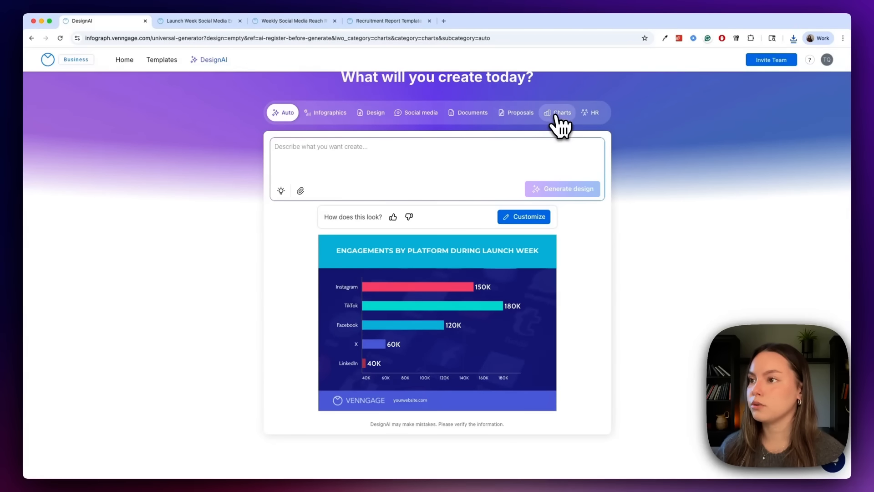
{"action": "left_click", "coordinate": [558, 113]}
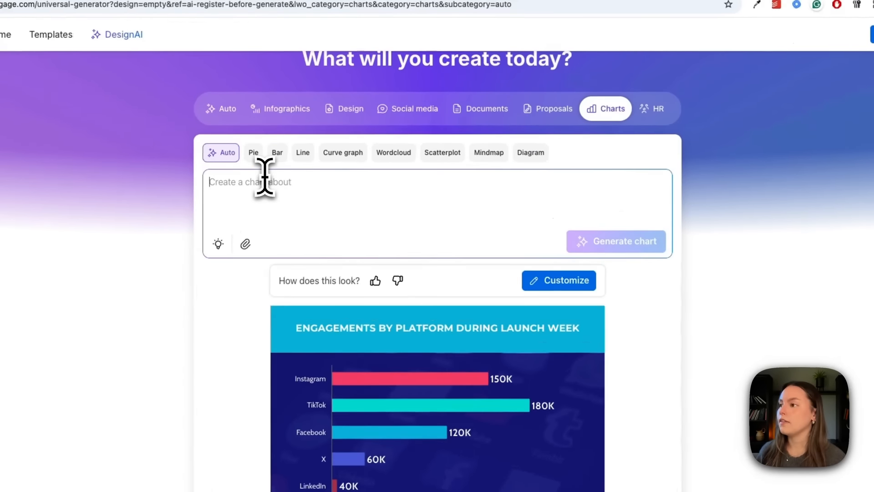
Step: Generate a chart of ad spend per campaign ($) vs. website clicks per campaign during launch for Campaigns A–H, and open it for customizing
{"action": "type", "text": "Ad spend per campaign ($) vs. website clicks per campaign during launch; Campaigns A–H."}
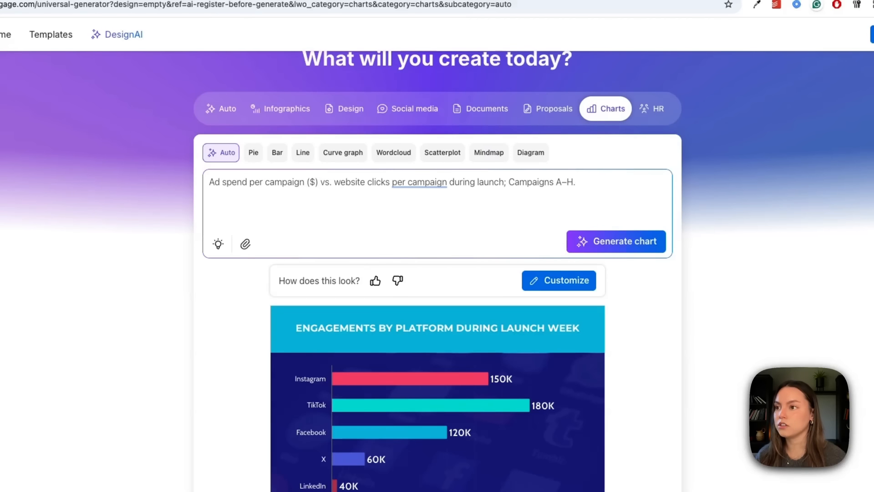
{"action": "left_click", "coordinate": [635, 246]}
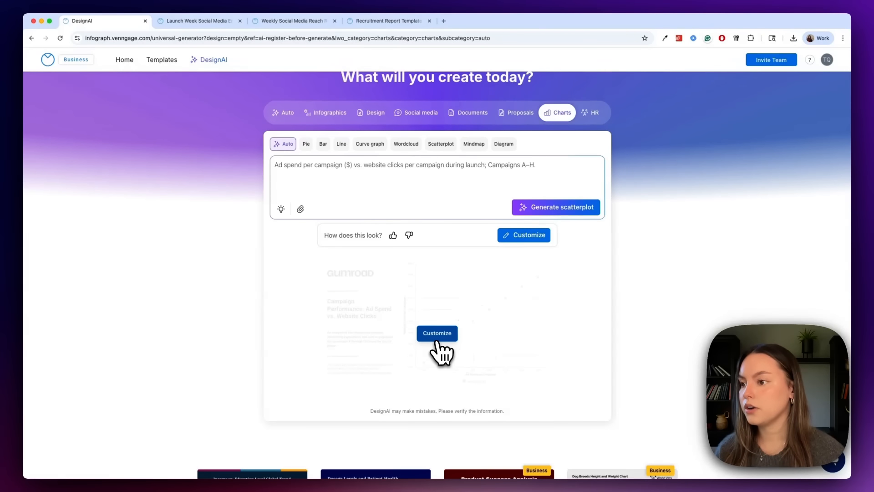
{"action": "left_click", "coordinate": [438, 334]}
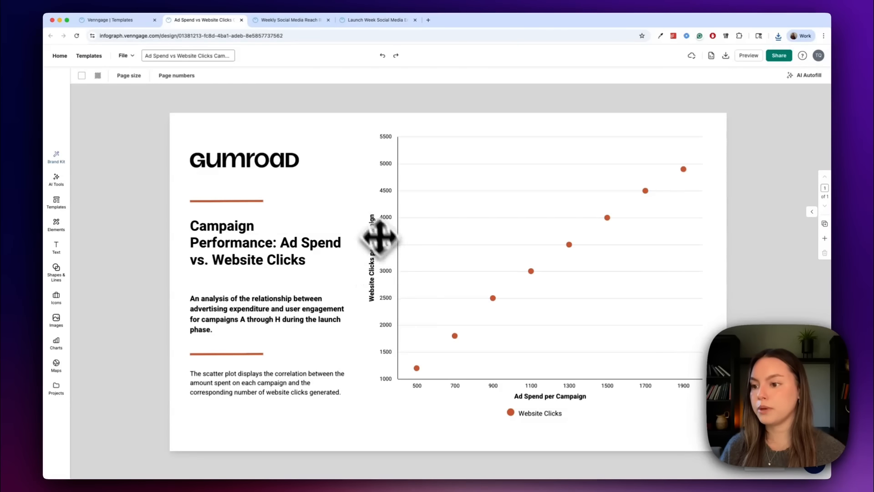
Step: Replace the scatter plot's data by importing the Ad Spend vs. Website CSV file from Downloads
{"action": "left_click", "coordinate": [603, 224]}
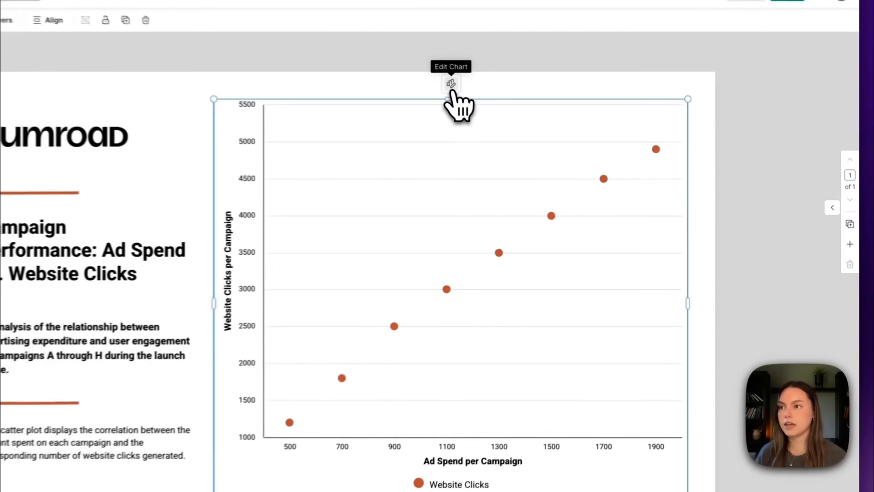
{"action": "left_click", "coordinate": [451, 87]}
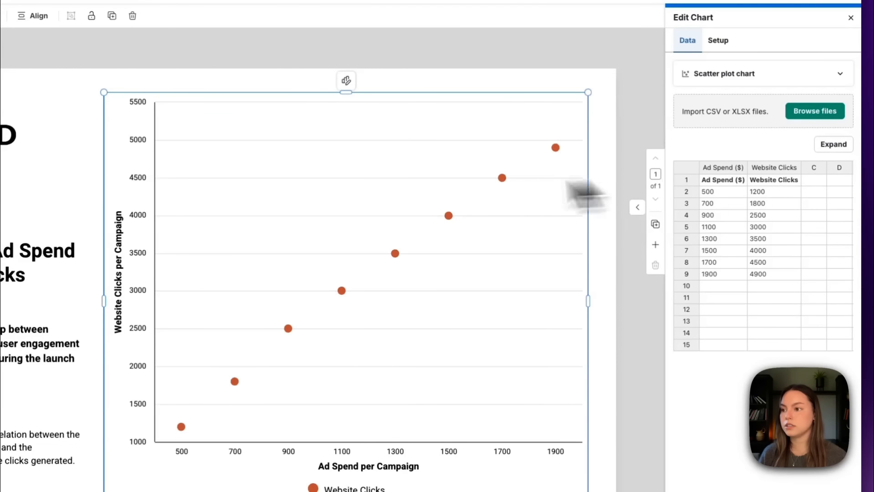
{"action": "left_click", "coordinate": [716, 192]}
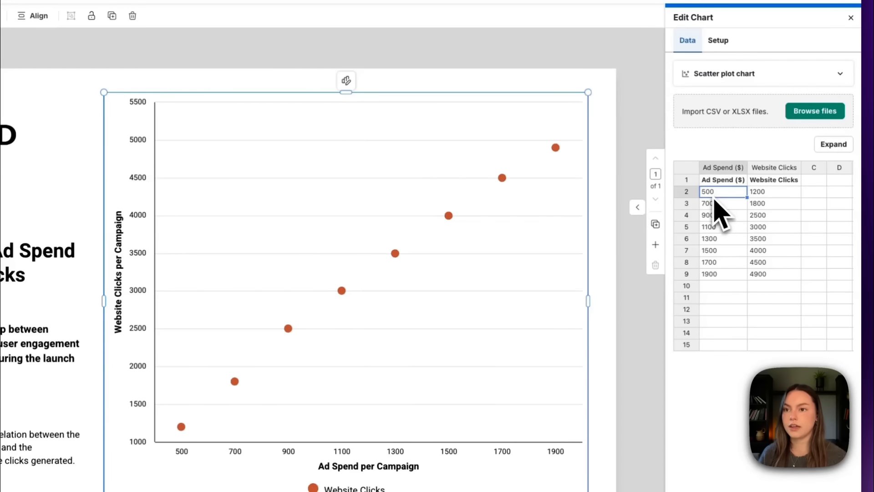
{"action": "left_click", "coordinate": [805, 117]}
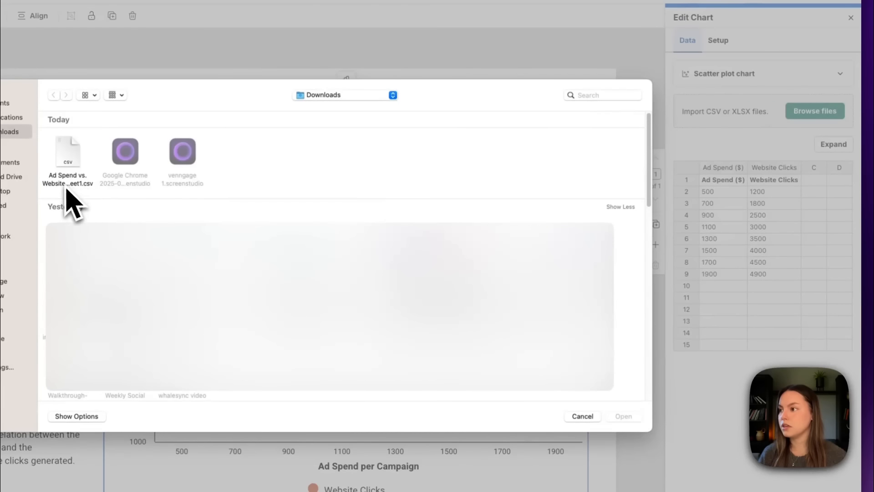
{"action": "left_click", "coordinate": [67, 184]}
{"action": "double_click", "coordinate": [67, 185]}
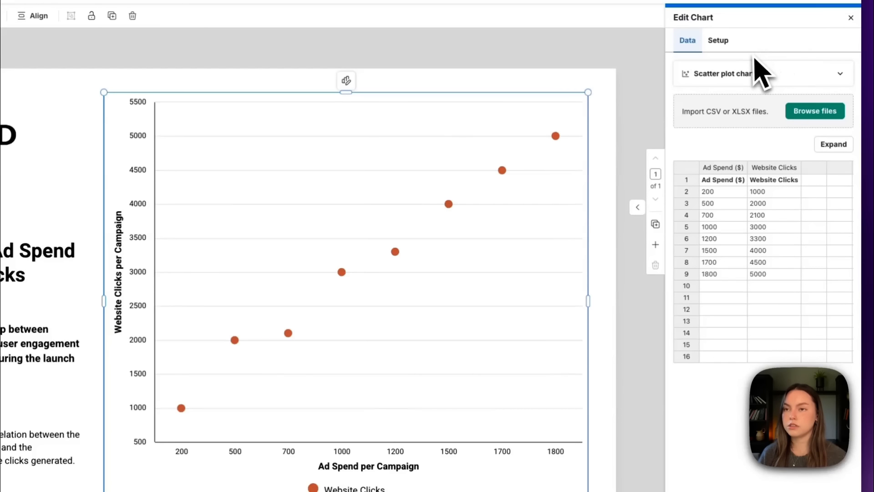
Step: Examine the scatter plot's setup options for chart style, grid lines and axes
{"action": "left_click", "coordinate": [720, 42]}
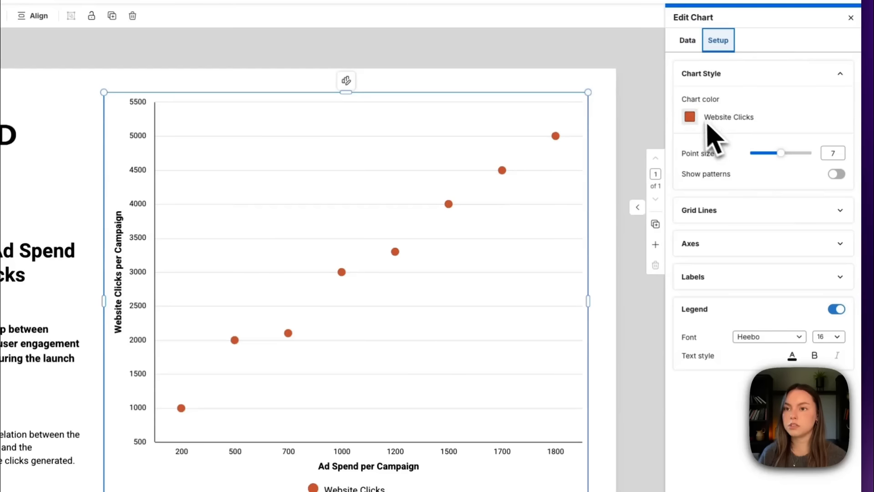
{"action": "left_click", "coordinate": [720, 210]}
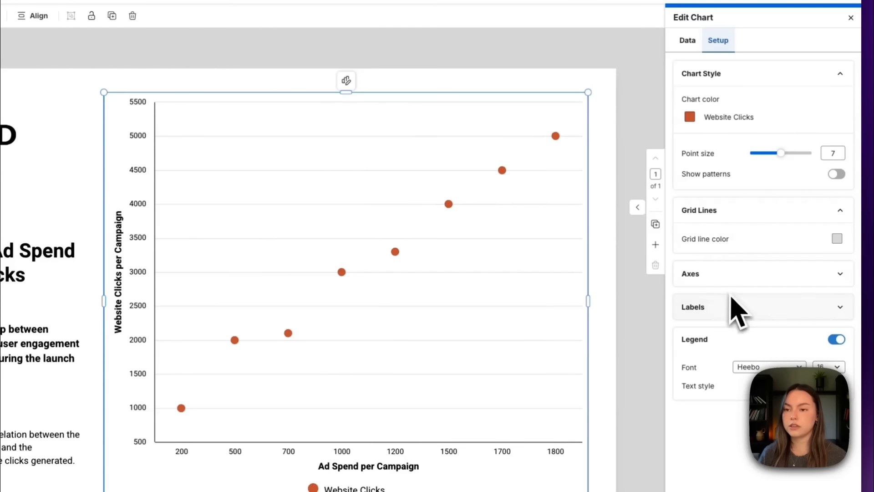
{"action": "left_click", "coordinate": [724, 273]}
{"action": "scroll", "coordinate": [723, 273], "scroll_direction": "down", "scroll_amount": 3}
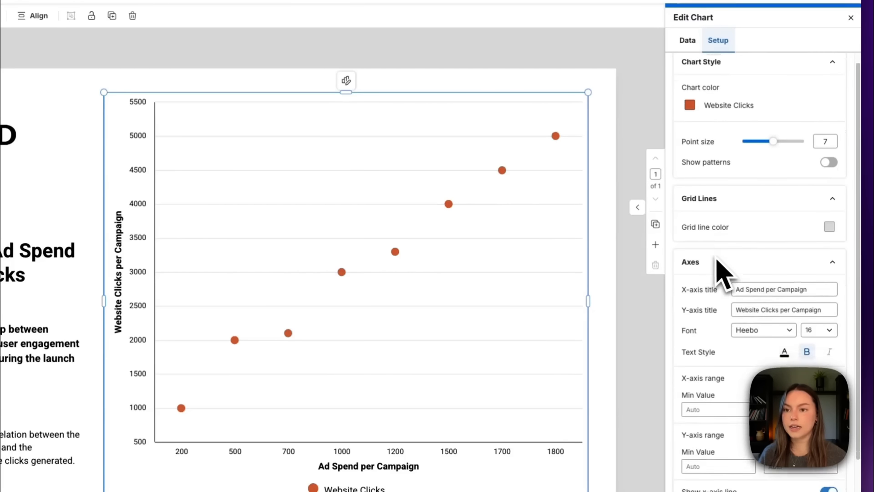
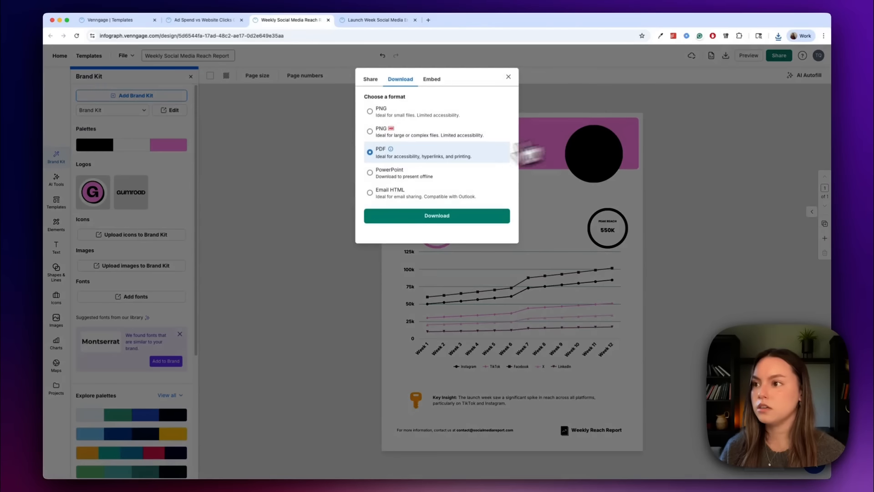
Step: Download the Weekly Social Media Reach Report in the high-definition PNG format
{"action": "left_click", "coordinate": [417, 132]}
{"action": "left_click", "coordinate": [438, 216]}
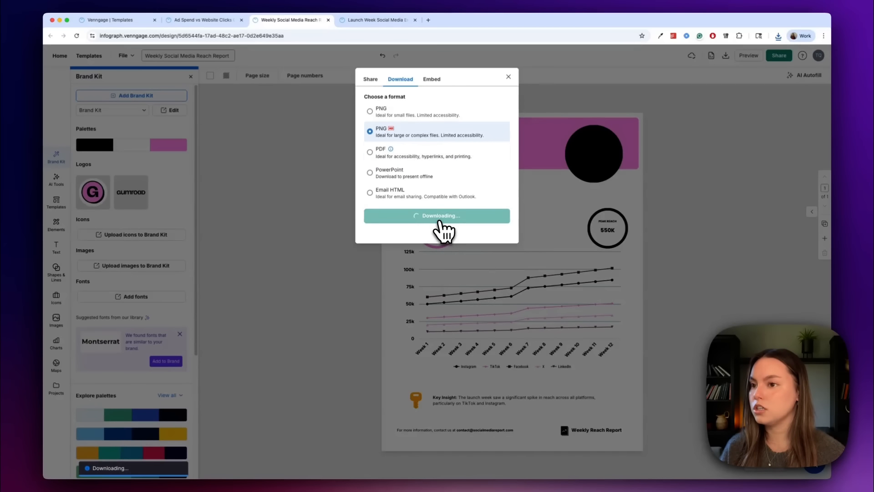
{"action": "left_click", "coordinate": [313, 202]}
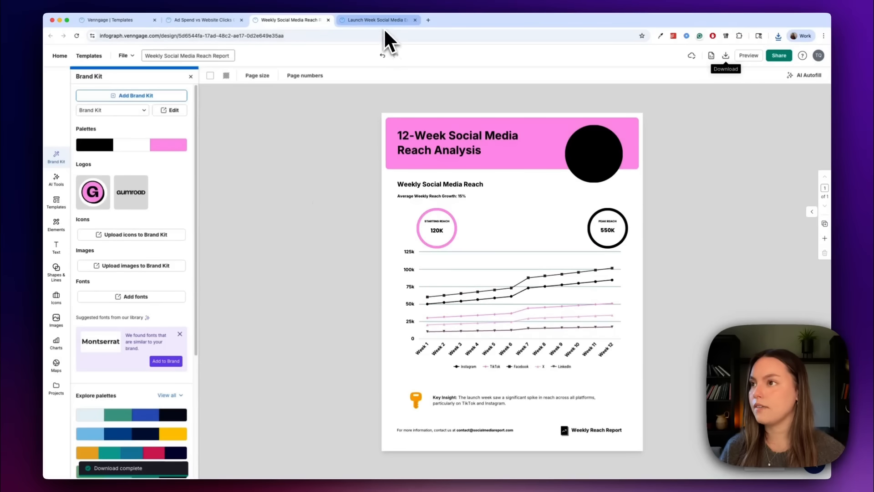
Step: Apply the brand kit palette to the launch week engagements chart, shuffle it to a pink header, and download the chart as an HD PNG
{"action": "left_click", "coordinate": [384, 26]}
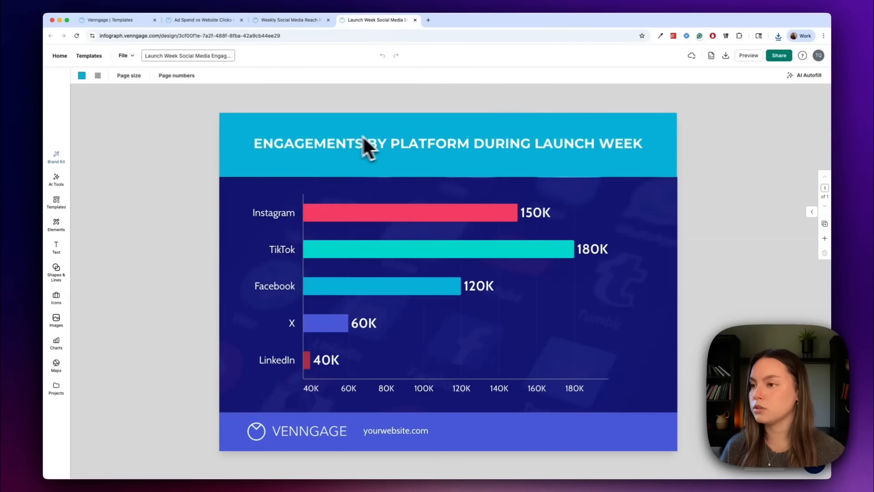
{"action": "left_click", "coordinate": [57, 156]}
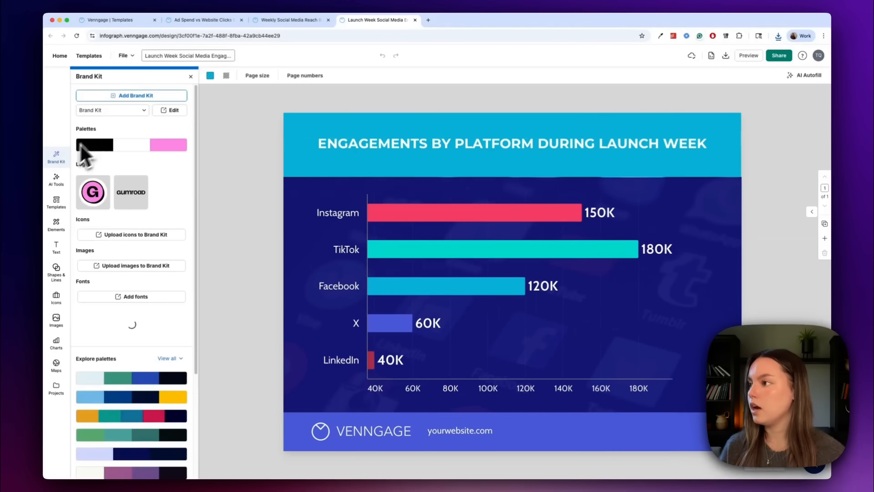
{"action": "left_click", "coordinate": [129, 152]}
{"action": "left_click", "coordinate": [129, 152]}
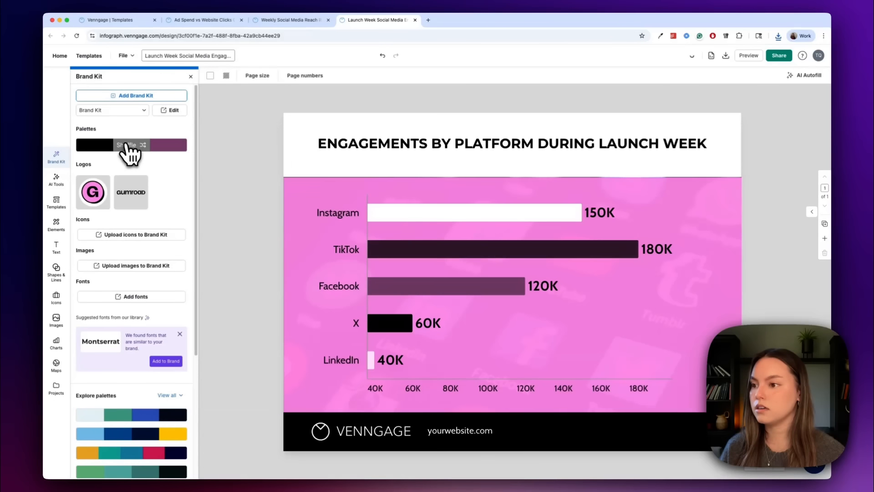
{"action": "left_click", "coordinate": [126, 147]}
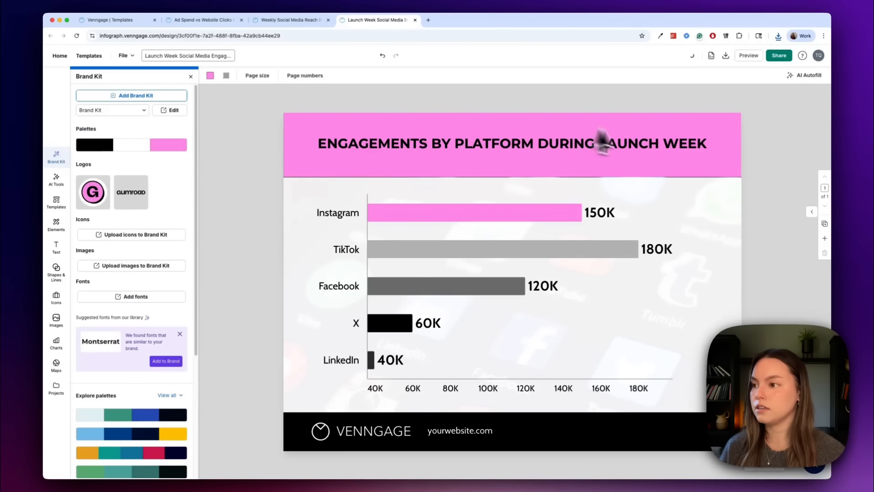
{"action": "left_click", "coordinate": [726, 55]}
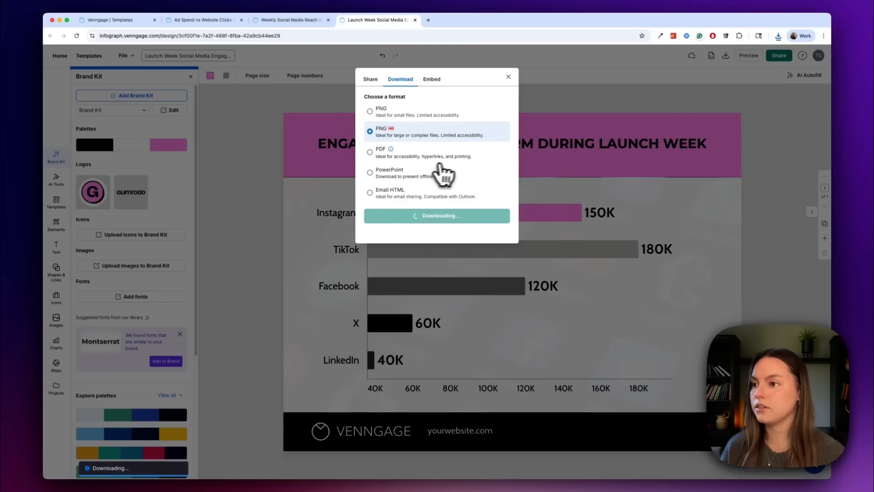
{"action": "left_click", "coordinate": [531, 82]}
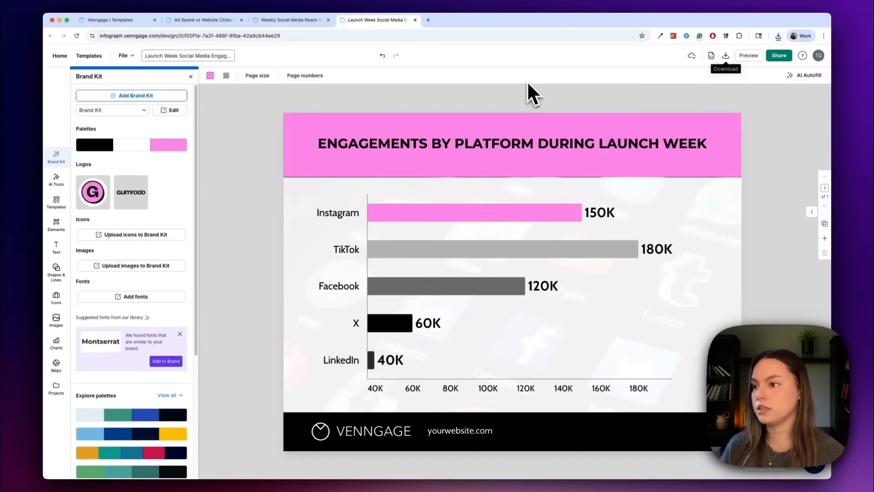
Step: Browse the chart templates and create a design from the Marketing Performance Trends (2026-2028) stacked area charts template
{"action": "left_click", "coordinate": [101, 22]}
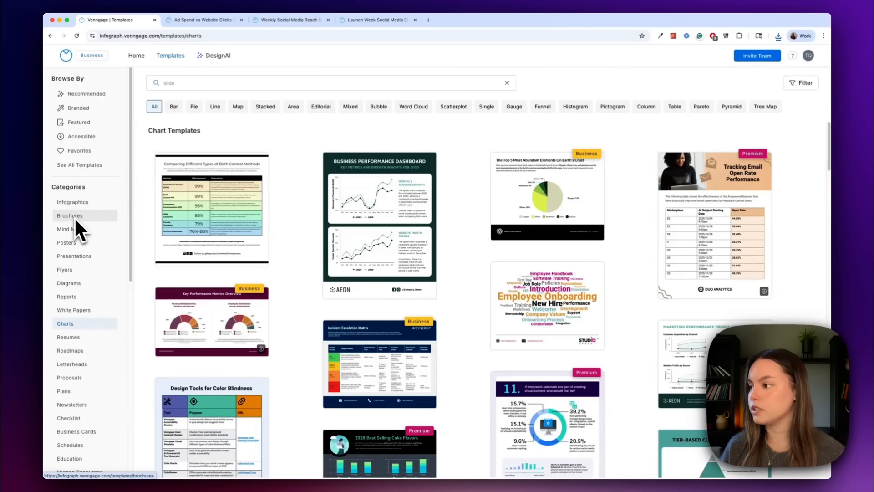
{"action": "scroll", "coordinate": [79, 227], "scroll_direction": "down", "scroll_amount": 1}
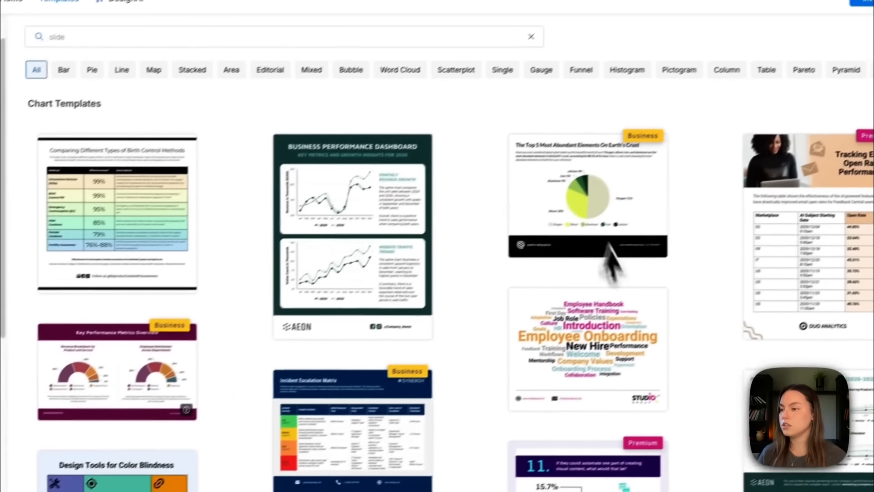
{"action": "scroll", "coordinate": [401, 276], "scroll_direction": "up", "scroll_amount": 1}
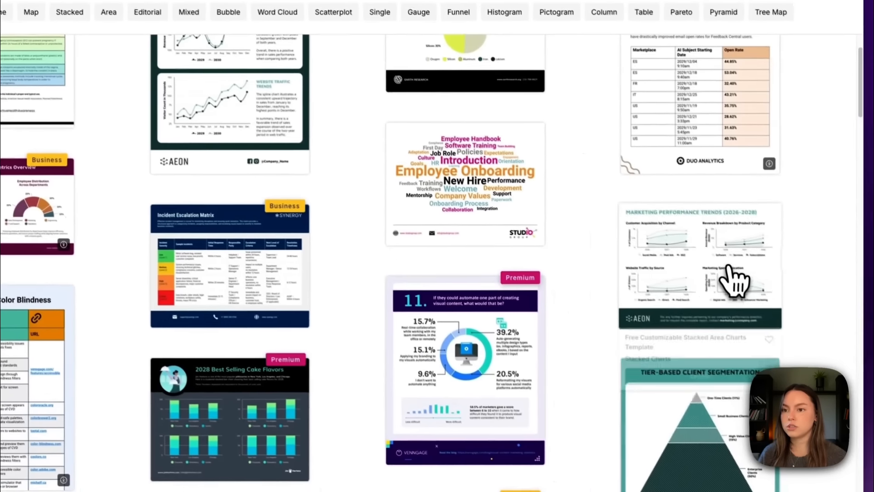
{"action": "mouse_move", "coordinate": [778, 341]}
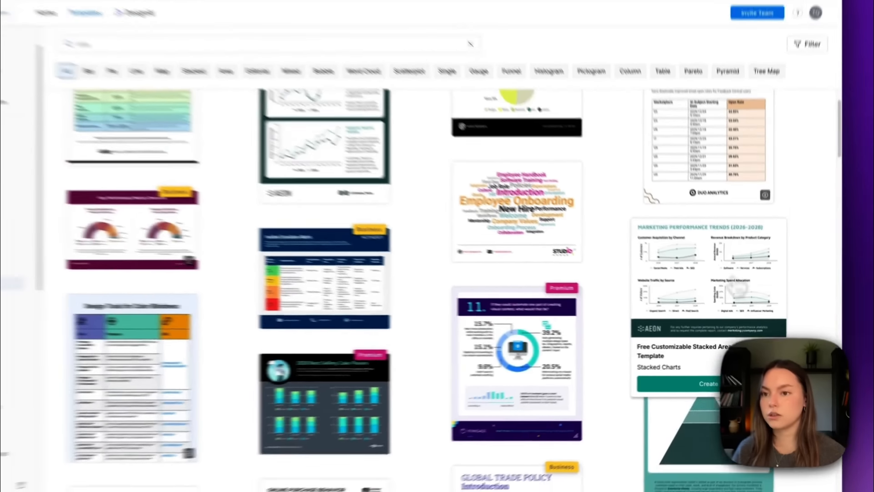
{"action": "left_click", "coordinate": [698, 392]}
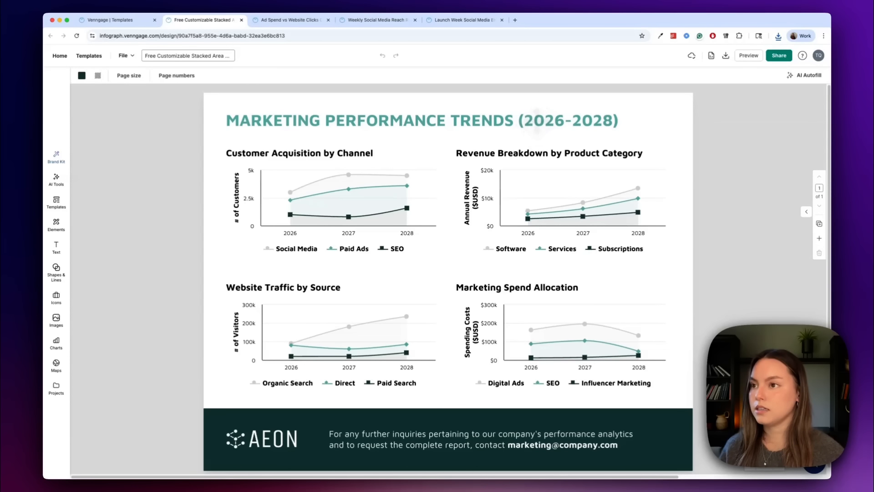
Step: Change the template's title to "Social Launch Report" and delete its four sample charts
{"action": "double_click", "coordinate": [537, 120]}
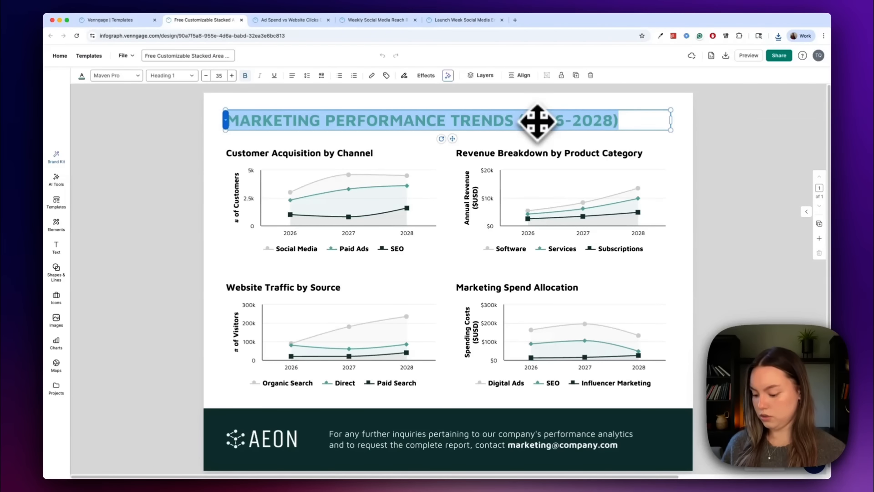
{"action": "type", "text": "Social Launch Report"}
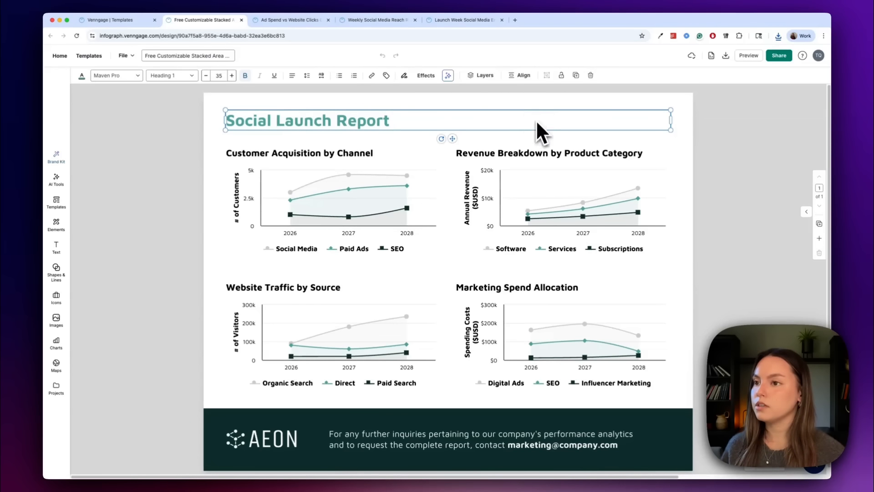
{"action": "left_click", "coordinate": [293, 186]}
{"action": "key", "text": "Delete"}
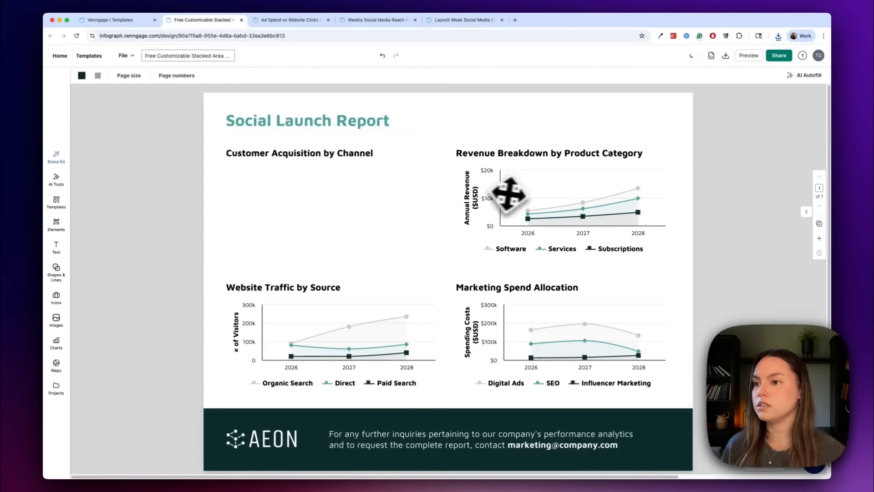
{"action": "left_click", "coordinate": [522, 197]}
{"action": "key", "text": "Delete"}
{"action": "left_click", "coordinate": [323, 348]}
{"action": "key", "text": "Delete"}
{"action": "left_click", "coordinate": [579, 341]}
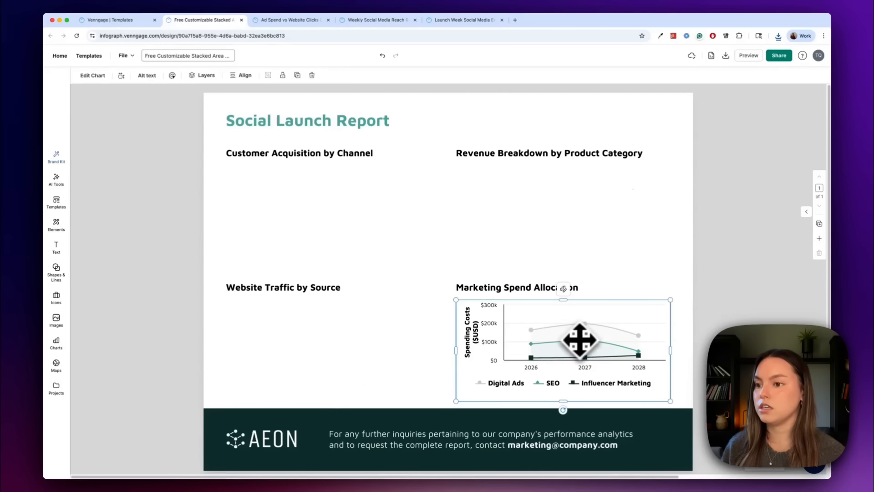
{"action": "key", "text": "Delete"}
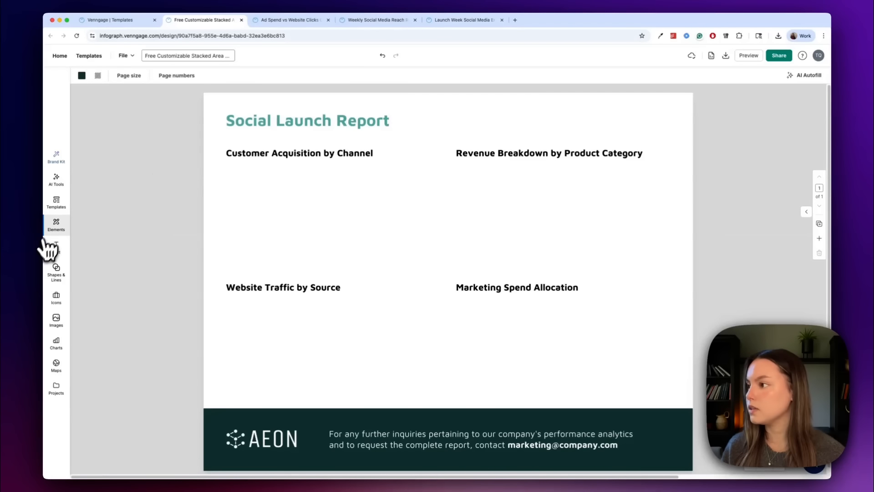
Step: Upload the ad spend, launch week engagements and weekly reach PNG files from Downloads as images
{"action": "left_click", "coordinate": [55, 318]}
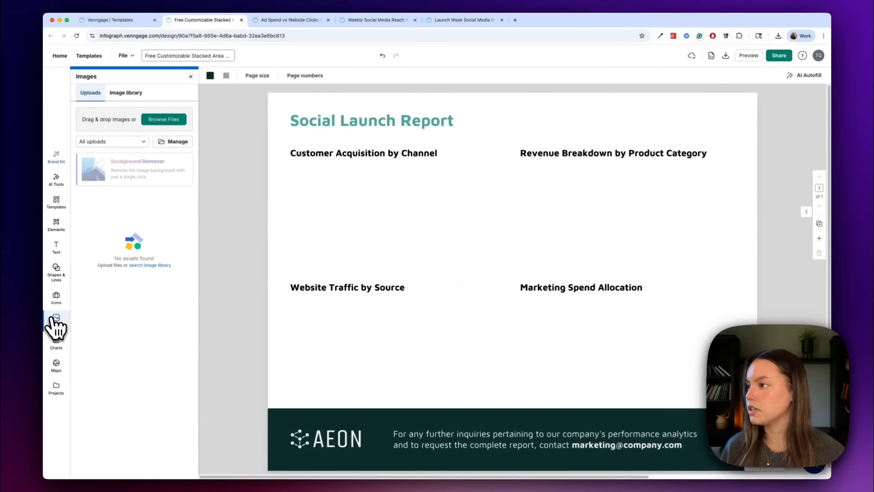
{"action": "left_click", "coordinate": [164, 119]}
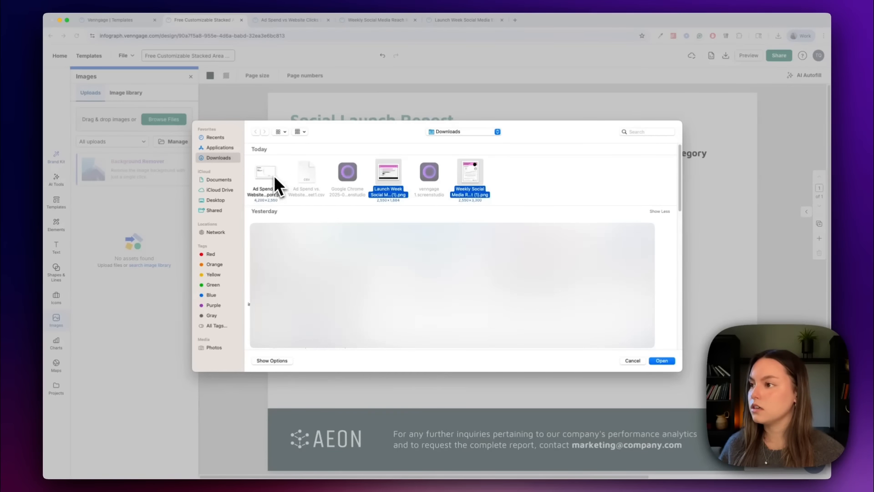
{"action": "left_click", "coordinate": [661, 361]}
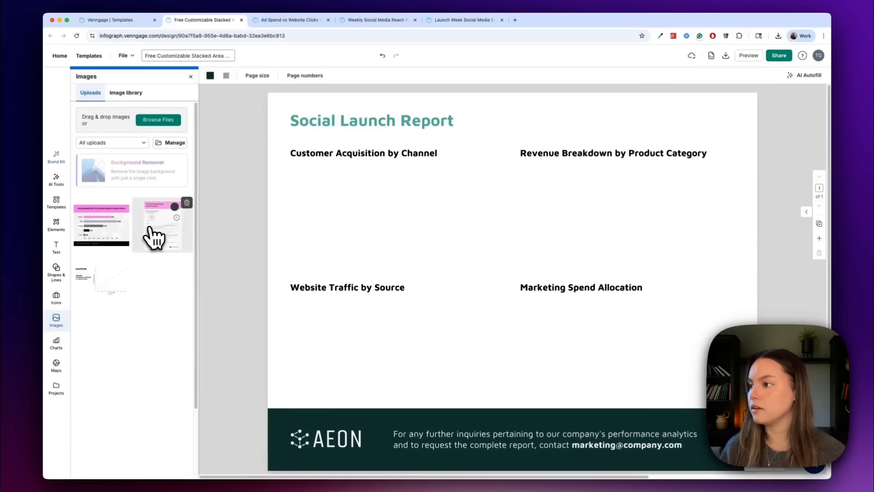
Step: Insert the weekly reach image, crop it to the circles and line chart, and fit it under "Customer Acquisition by Channel"
{"action": "left_click", "coordinate": [155, 237]}
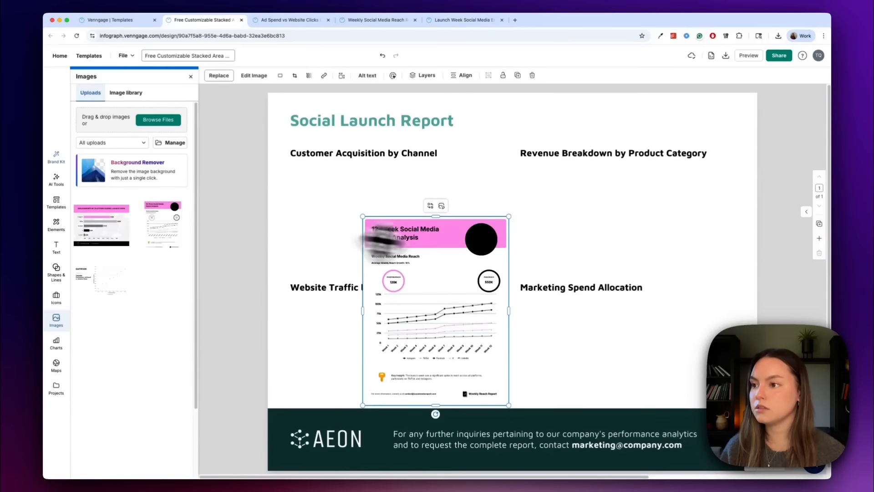
{"action": "left_click_drag", "start_coordinate": [458, 296], "coordinate": [462, 238]}
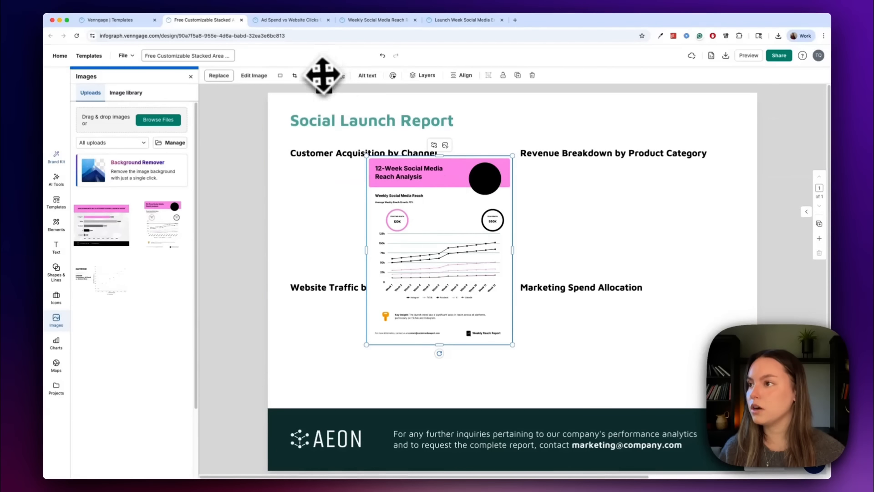
{"action": "left_click", "coordinate": [295, 76]}
{"action": "left_click_drag", "start_coordinate": [439, 155], "coordinate": [439, 204]}
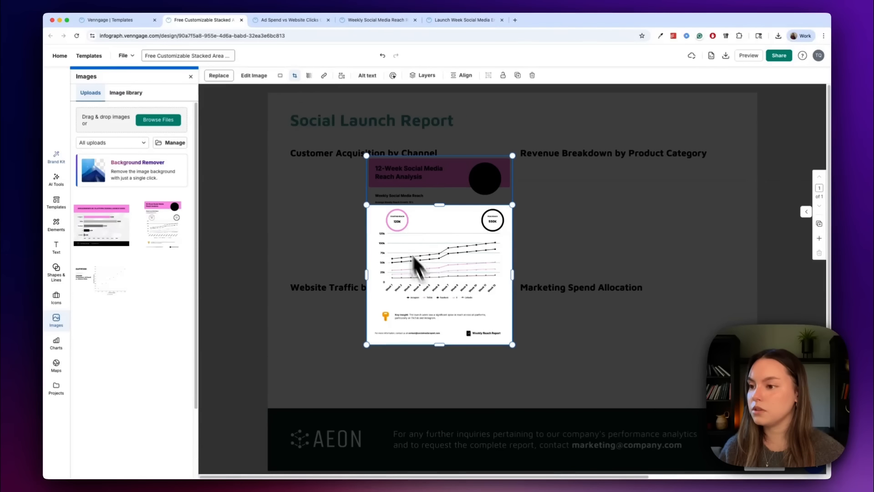
{"action": "left_click_drag", "start_coordinate": [440, 344], "coordinate": [441, 306]}
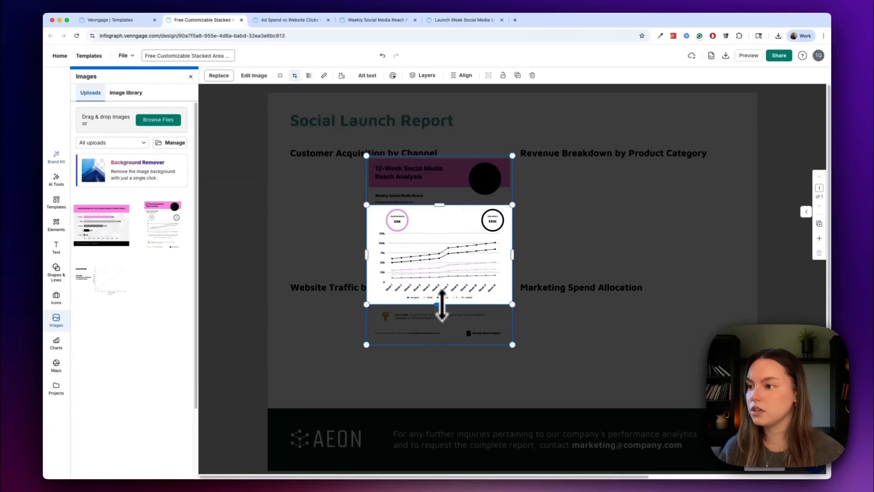
{"action": "left_click", "coordinate": [618, 217]}
{"action": "left_click_drag", "start_coordinate": [422, 257], "coordinate": [351, 221]}
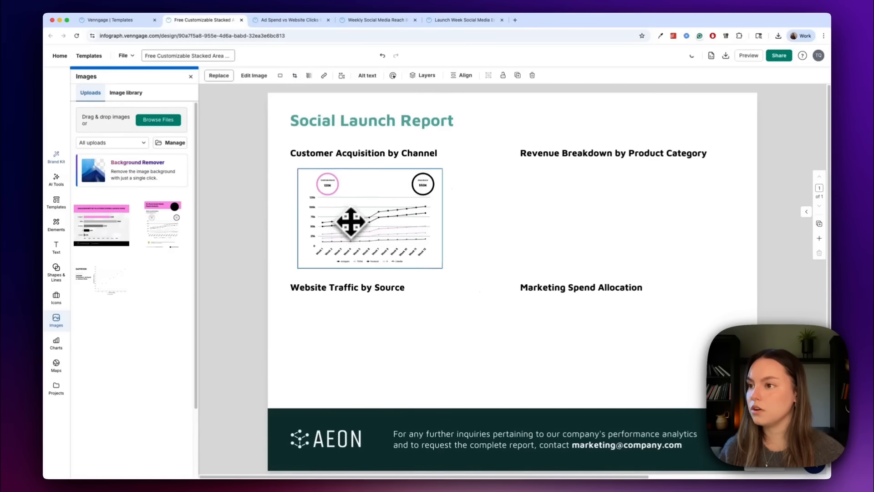
{"action": "left_click_drag", "start_coordinate": [442, 169], "coordinate": [452, 163]}
{"action": "left_click_drag", "start_coordinate": [416, 200], "coordinate": [406, 201]}
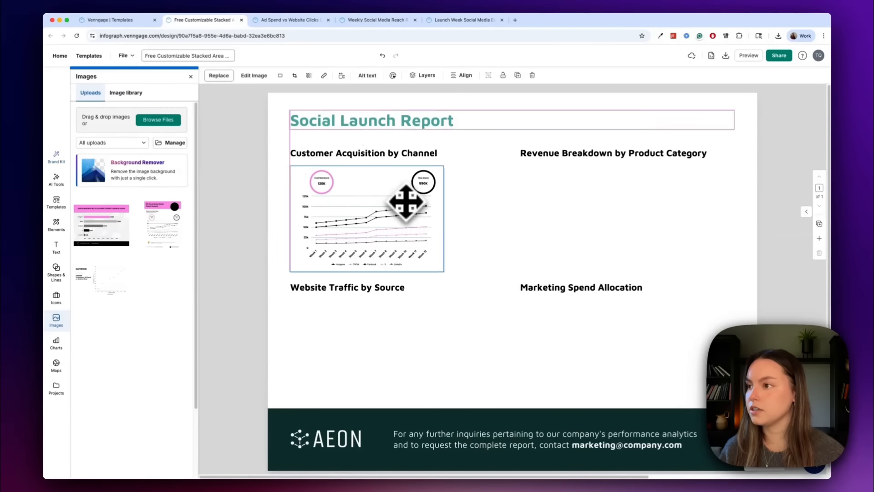
Step: Insert the engagements image, crop off its title and footer bands, and fit it under "Revenue Breakdown by Product Category"
{"action": "left_click", "coordinate": [93, 232]}
{"action": "left_click_drag", "start_coordinate": [499, 279], "coordinate": [493, 259]}
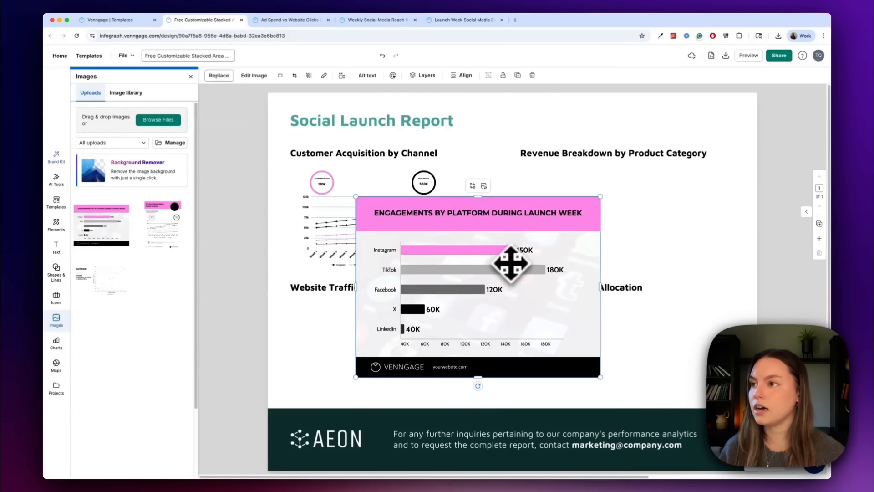
{"action": "left_click", "coordinate": [295, 77]}
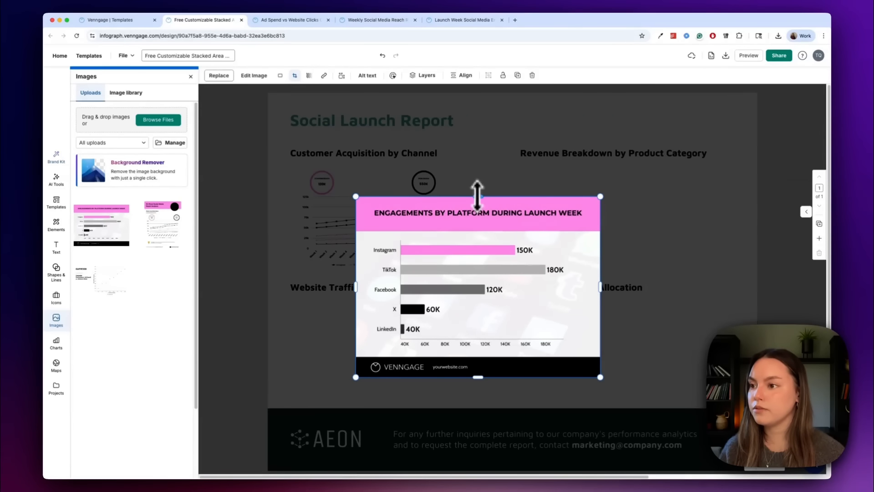
{"action": "left_click_drag", "start_coordinate": [476, 196], "coordinate": [481, 231]}
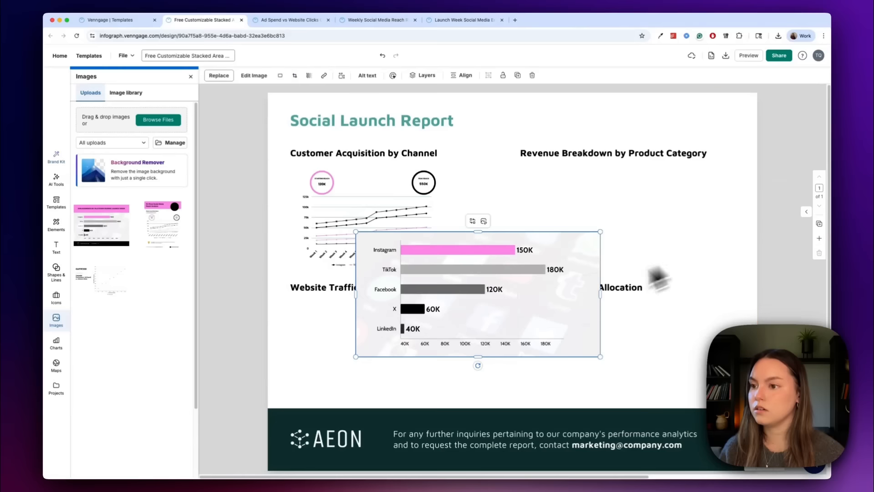
{"action": "left_click_drag", "start_coordinate": [498, 321], "coordinate": [627, 246]}
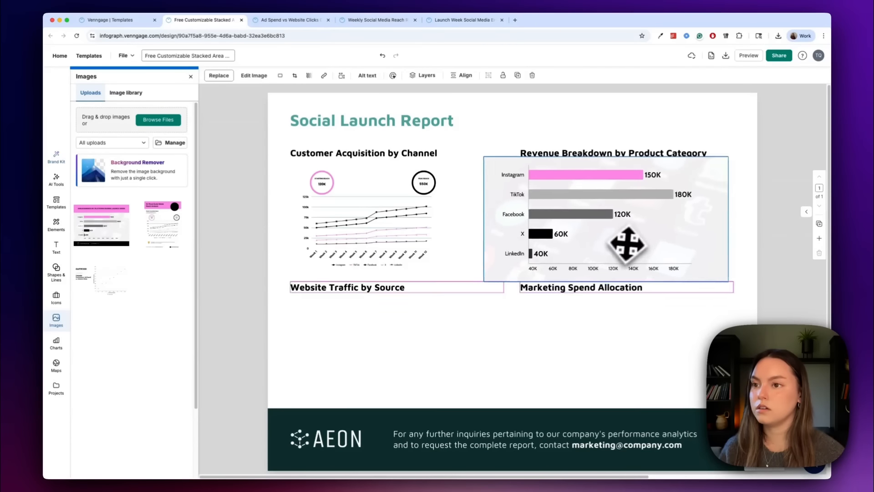
{"action": "left_click_drag", "start_coordinate": [728, 156], "coordinate": [683, 183]}
{"action": "left_click_drag", "start_coordinate": [656, 214], "coordinate": [684, 201]}
Step: Insert the ad spend vs. website clicks image and crop away its logo and title, leaving only the scatter plot
{"action": "left_click", "coordinate": [109, 306]}
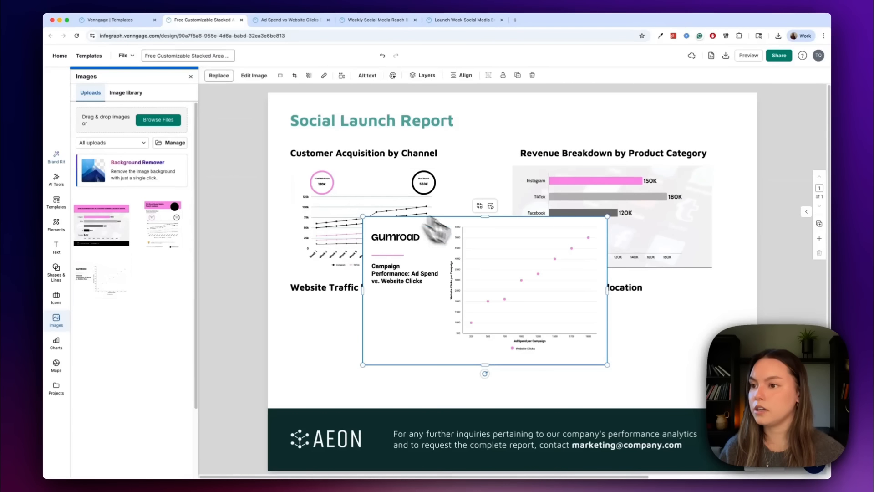
{"action": "left_click", "coordinate": [294, 76]}
{"action": "left_click_drag", "start_coordinate": [366, 293], "coordinate": [441, 290]}
{"action": "left_click", "coordinate": [658, 330]}
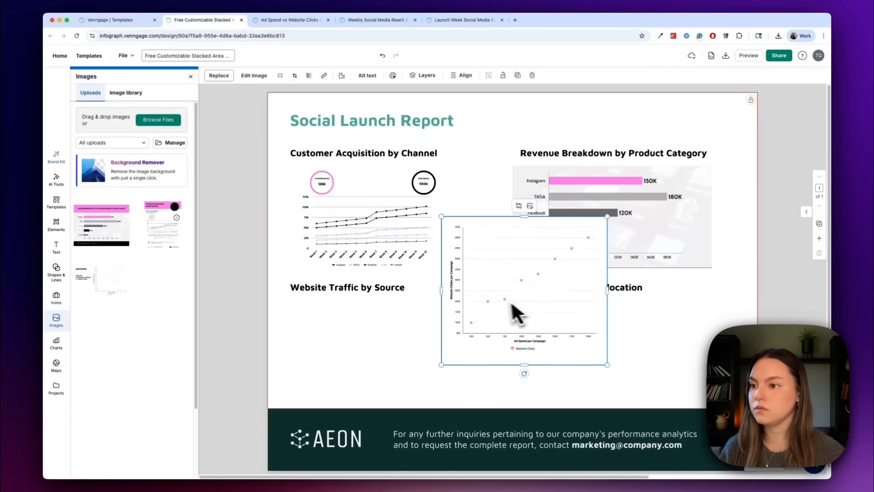
Step: Move the engagements bar chart to the lower middle of the page and fit the scatter plot under "Revenue Breakdown by Product Category"
{"action": "left_click_drag", "start_coordinate": [512, 300], "coordinate": [418, 337]}
{"action": "left_click_drag", "start_coordinate": [527, 253], "coordinate": [606, 188]}
{"action": "left_click_drag", "start_coordinate": [700, 188], "coordinate": [556, 341]}
{"action": "left_click_drag", "start_coordinate": [626, 187], "coordinate": [718, 139]}
{"action": "right_click", "coordinate": [694, 155]}
{"action": "left_click_drag", "start_coordinate": [675, 185], "coordinate": [632, 225]}
{"action": "left_click", "coordinate": [732, 237]}
Step: Delete the "Marketing Spend Allocation" heading and center the engagements bar chart beneath the "Website Traffic by Source" heading
{"action": "left_click", "coordinate": [577, 289]}
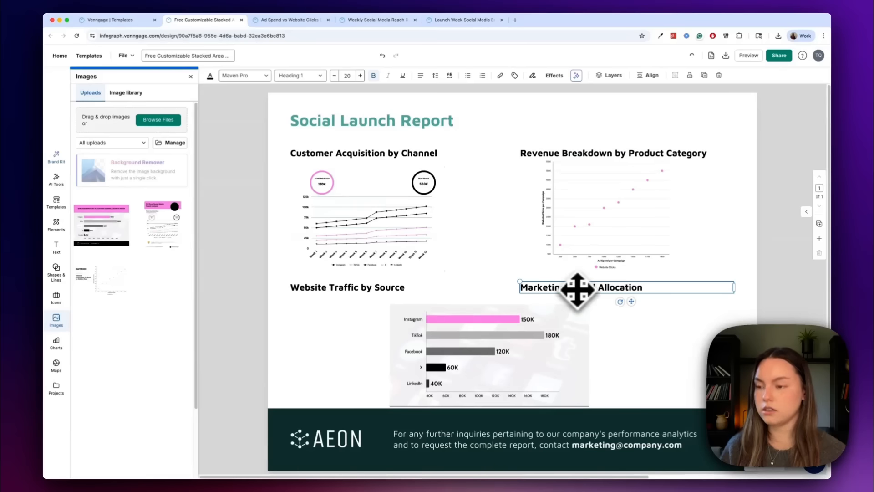
{"action": "key", "text": "Delete"}
{"action": "left_click_drag", "start_coordinate": [530, 341], "coordinate": [546, 335]}
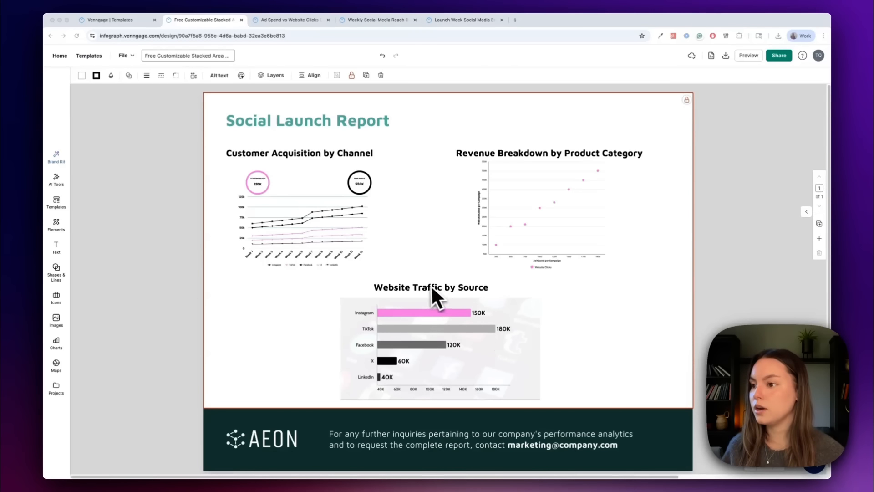
Step: Add a paragraph text box beside the engagements bar chart
{"action": "left_click", "coordinate": [56, 248]}
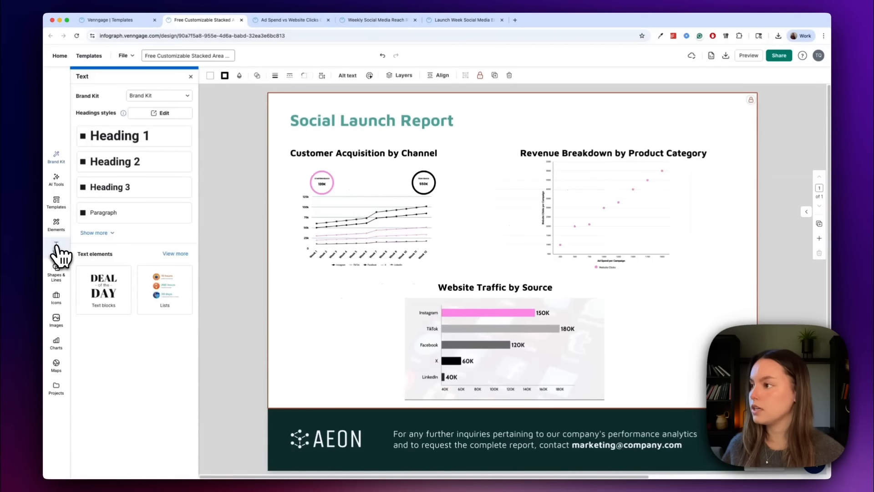
{"action": "left_click", "coordinate": [125, 213]}
{"action": "left_click_drag", "start_coordinate": [392, 222], "coordinate": [644, 350]}
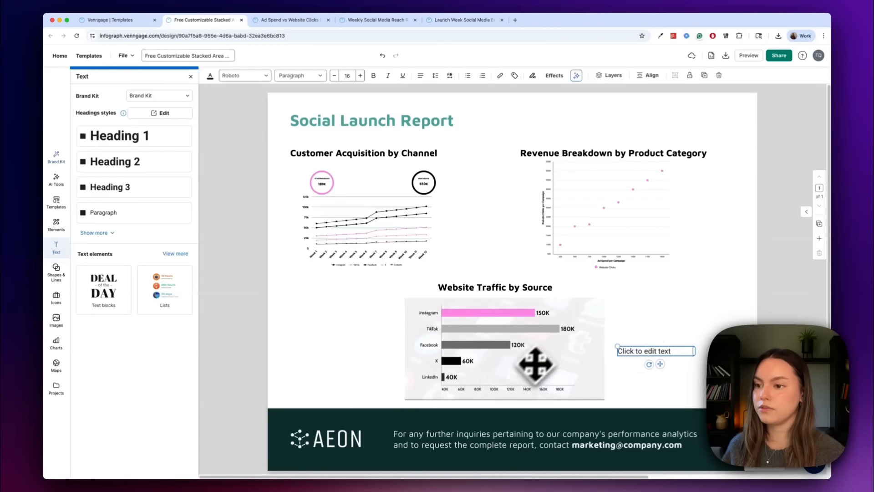
Step: Replace the placeholder with an AI-written blurb about the bar chart of launch-week engagements by platform, and widen it to fit beside the chart
{"action": "left_click", "coordinate": [576, 75]}
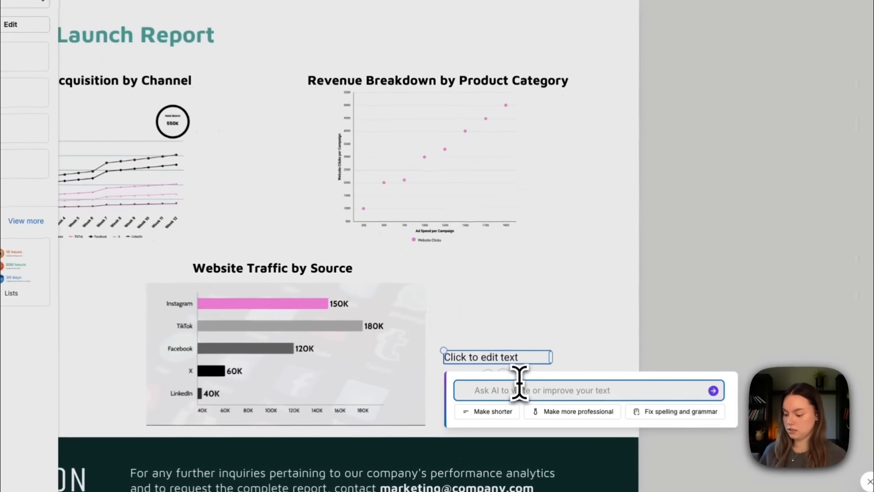
{"action": "type", "text": "blurb about a bar chart"}
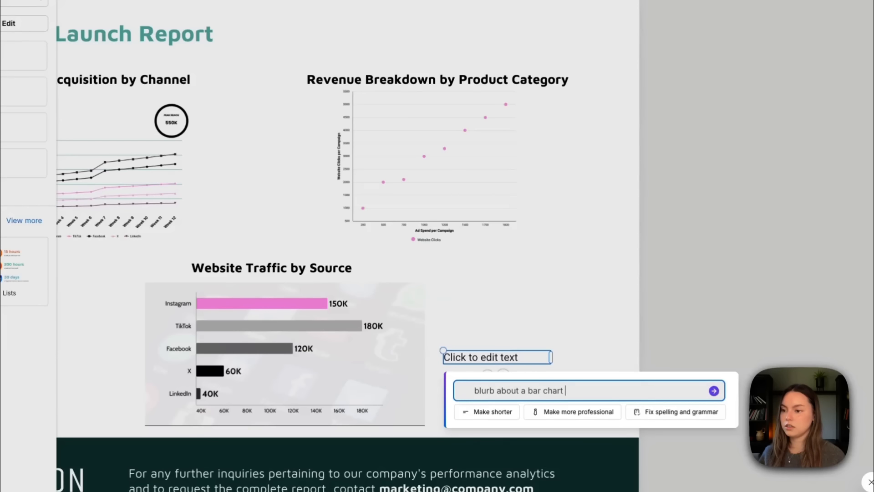
{"action": "type", "text": "Engagements (likes + comments + shares + saves) by platform during launch week: Instagram, TikTok, Facebook, X, LinkedIn."}
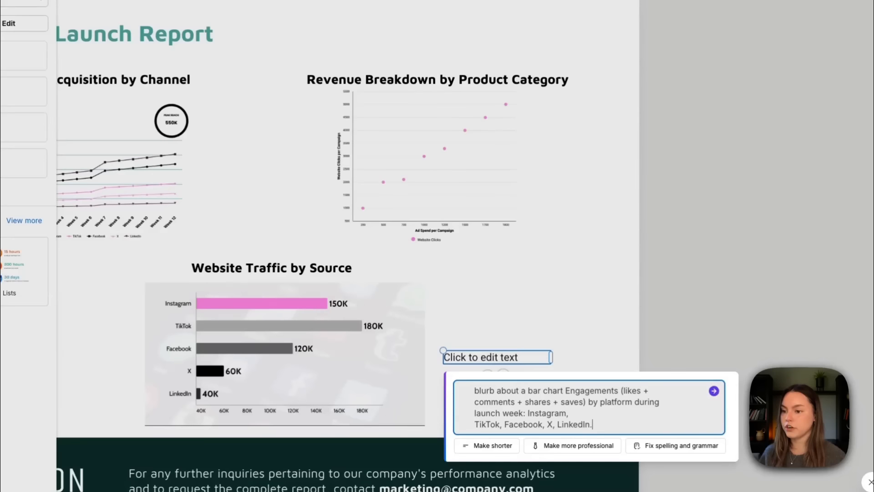
{"action": "key", "text": "Return"}
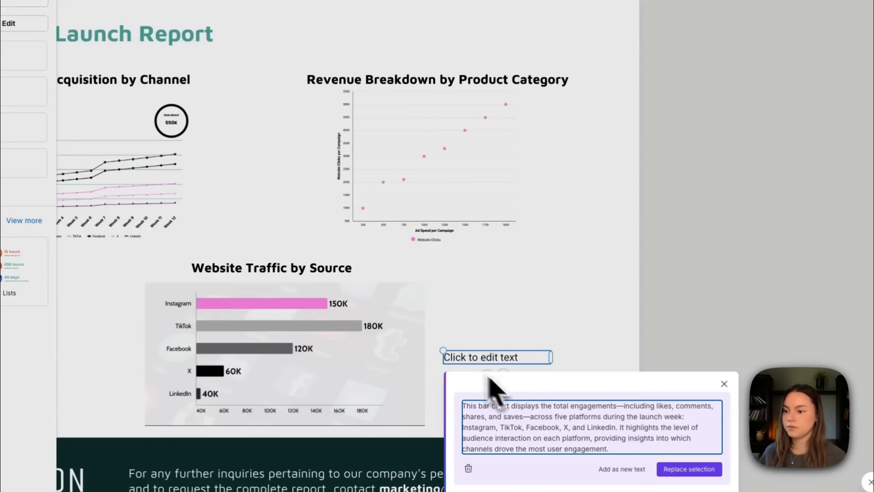
{"action": "left_click", "coordinate": [673, 469]}
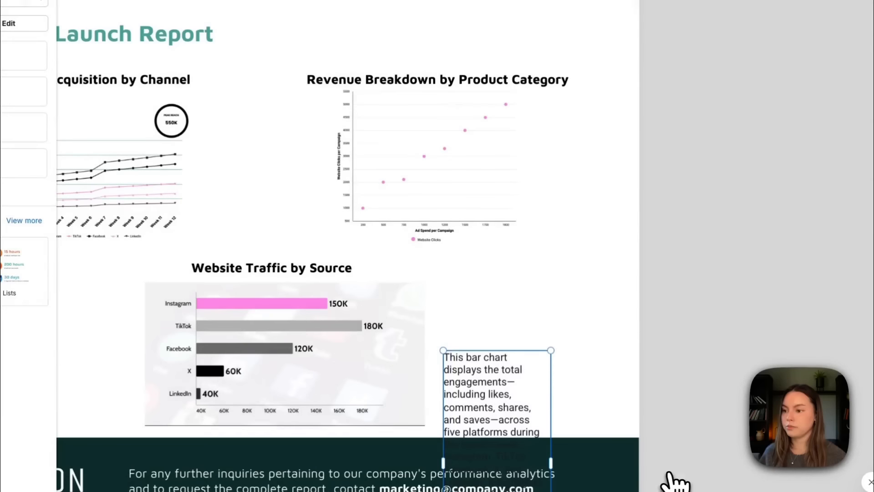
{"action": "left_click_drag", "start_coordinate": [551, 463], "coordinate": [639, 474]}
{"action": "left_click_drag", "start_coordinate": [587, 405], "coordinate": [573, 357]}
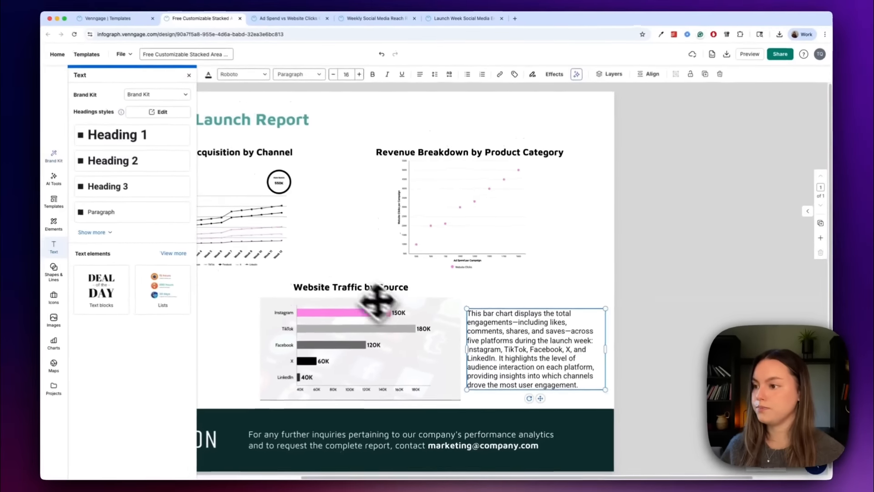
Step: Change the "Website Traffic by Source" heading to "ENGAGEMENTS BY PLATFORM DURING LAUNCH WEEK" and widen it to fit on one line
{"action": "left_click", "coordinate": [288, 275]}
{"action": "double_click", "coordinate": [361, 291]}
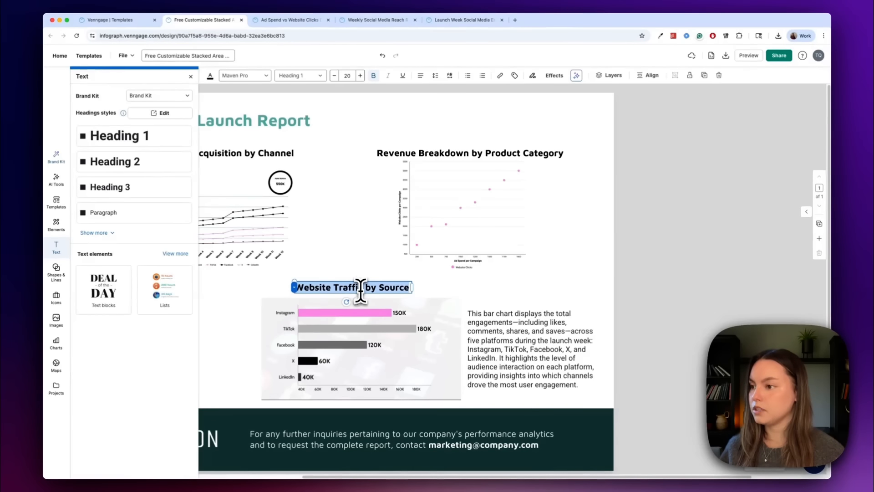
{"action": "type", "text": "ENGAGEMENTS BY PLATFORM DURING LAUNCH WEEK"}
{"action": "mouse_move", "coordinate": [416, 301]}
{"action": "left_mouse_down"}
{"action": "mouse_move", "coordinate": [454, 299]}
{"action": "mouse_move", "coordinate": [410, 303]}
{"action": "left_mouse_up"}
{"action": "left_click", "coordinate": [388, 286]}
{"action": "left_click", "coordinate": [411, 297]}
{"action": "left_click", "coordinate": [397, 294]}
{"action": "left_click_drag", "start_coordinate": [418, 298], "coordinate": [482, 293]}
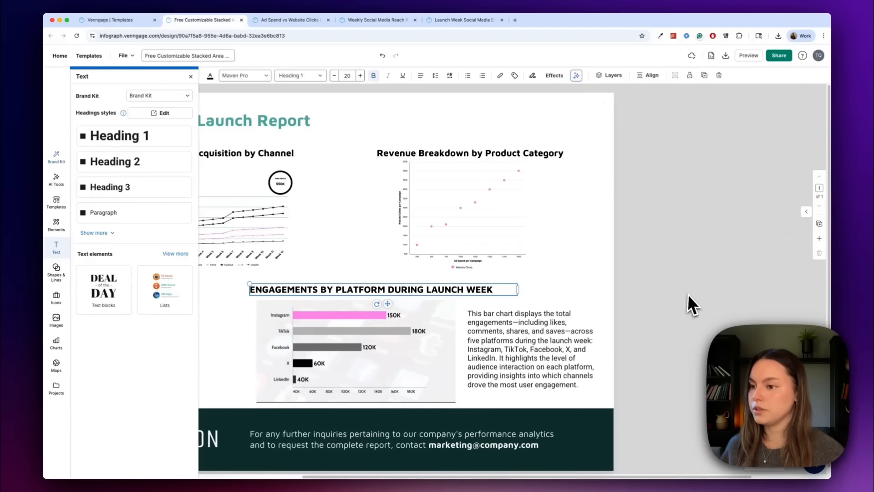
{"action": "left_click", "coordinate": [688, 293]}
Step: Enlarge the engagements bar chart slightly and nudge it back beneath its heading
{"action": "scroll", "coordinate": [678, 314], "scroll_direction": "left", "scroll_amount": 3}
{"action": "left_click", "coordinate": [417, 385]}
{"action": "left_click_drag", "start_coordinate": [400, 402], "coordinate": [392, 406]}
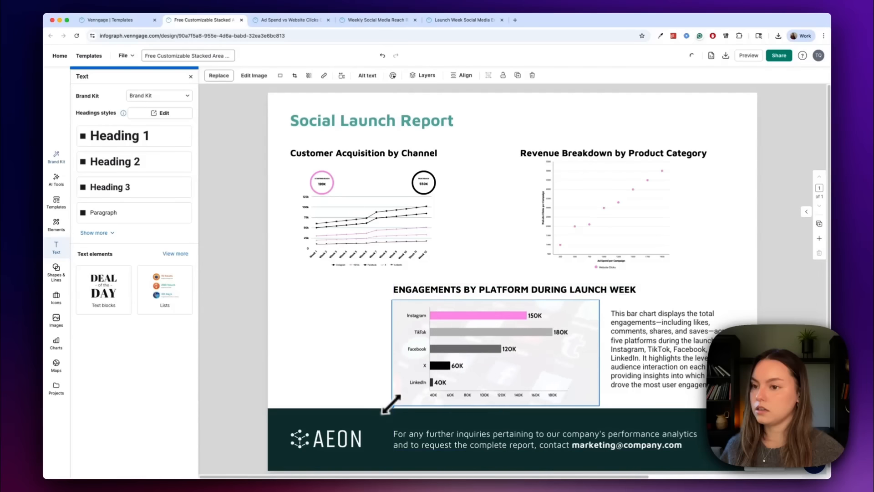
{"action": "left_click_drag", "start_coordinate": [460, 363], "coordinate": [470, 367]}
Step: Move the engagements heading, bar chart and blurb leftward, lining the heading and chart up below the line chart
{"action": "left_click_drag", "start_coordinate": [460, 288], "coordinate": [363, 289]}
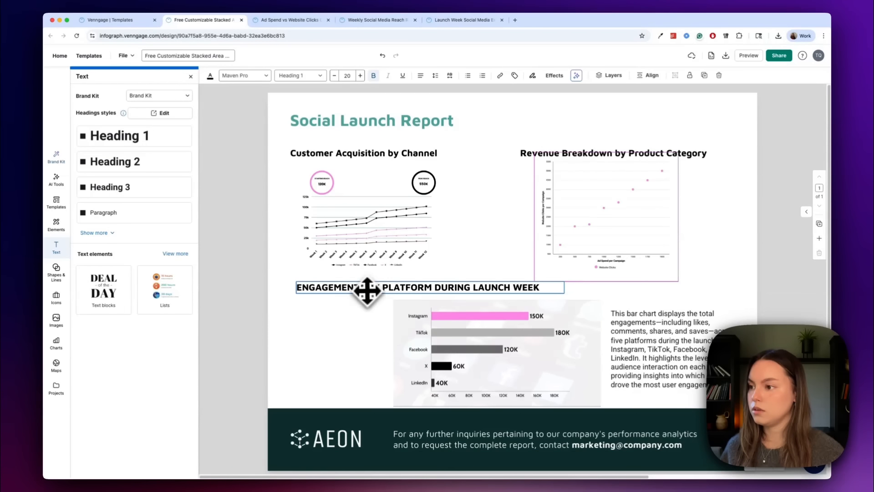
{"action": "left_click_drag", "start_coordinate": [451, 361], "coordinate": [348, 349]}
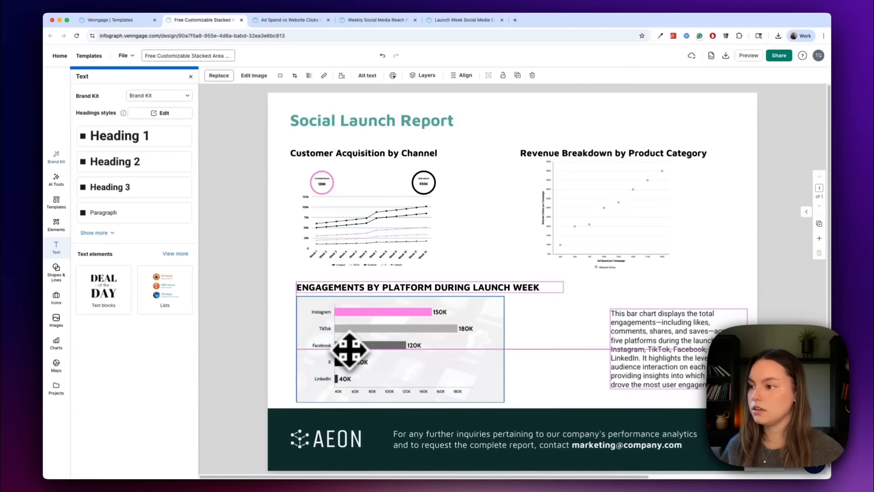
{"action": "left_click_drag", "start_coordinate": [659, 355], "coordinate": [599, 347]}
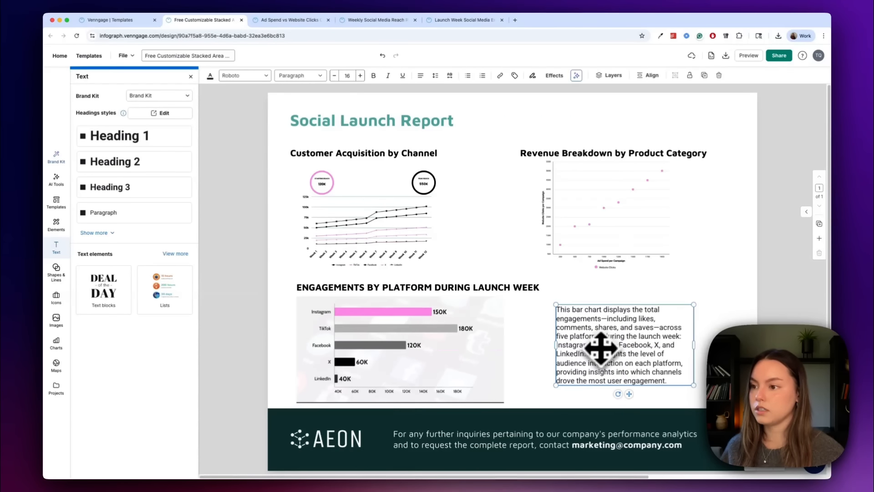
{"action": "left_click", "coordinate": [523, 314]}
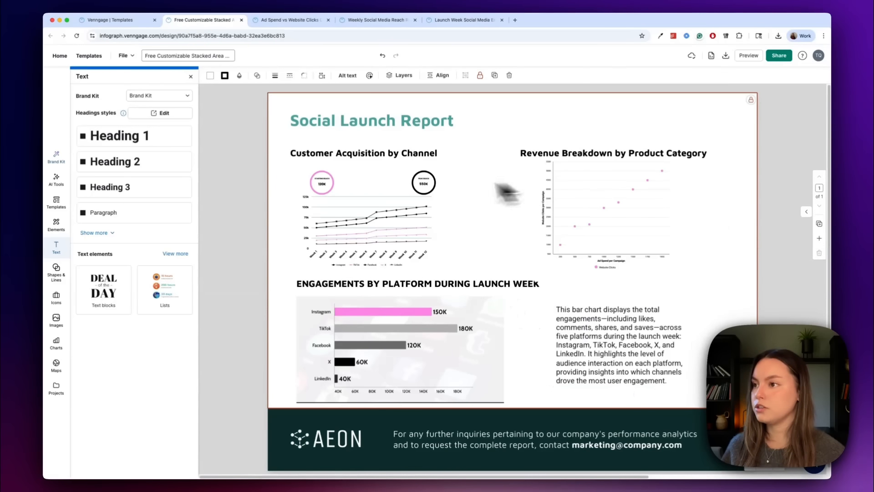
Step: Add a paragraph beside the line chart with a short AI-written blurb on 12-week reach across the five platforms, highlighting launch week
{"action": "left_click", "coordinate": [112, 212]}
{"action": "left_click_drag", "start_coordinate": [396, 225], "coordinate": [464, 222]}
{"action": "left_click", "coordinate": [576, 76]}
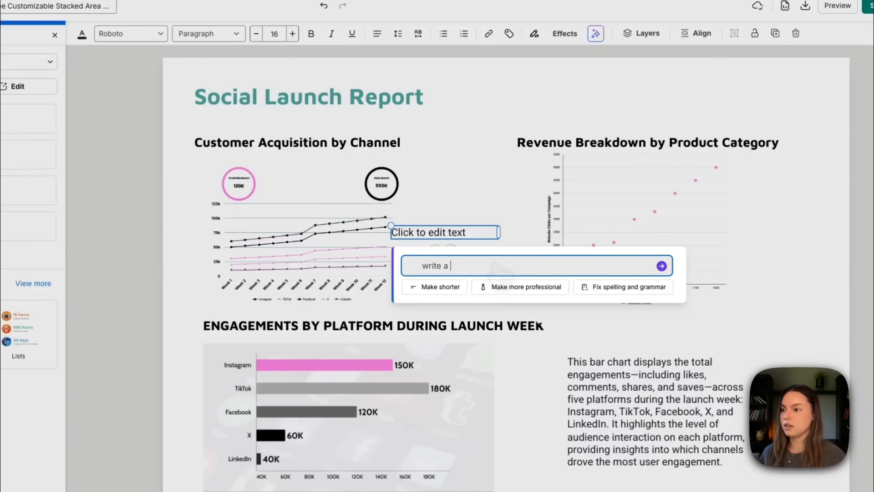
{"action": "type", "text": "write a short blurb"}
{"action": "type", "text": "Weekly reach for the last 12 weeks across Instagram, TikTok, Facebook, X, and LinkedIn; highlight the launch week."}
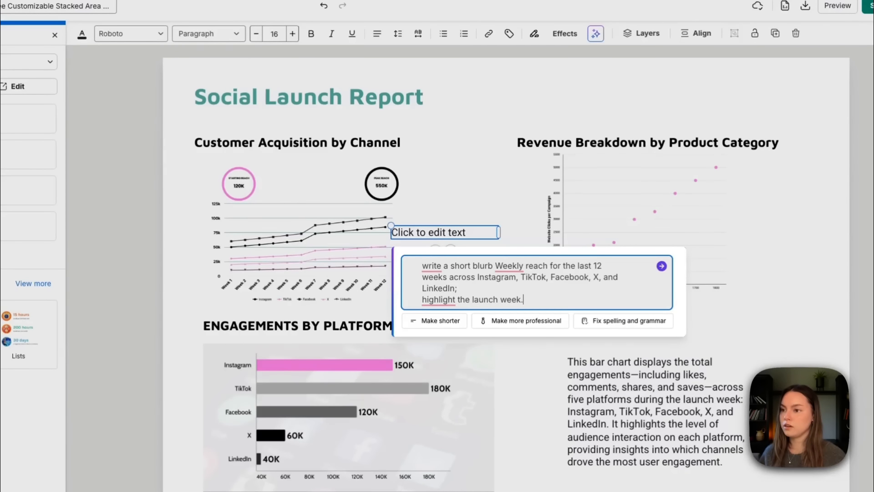
{"action": "key", "text": "Return"}
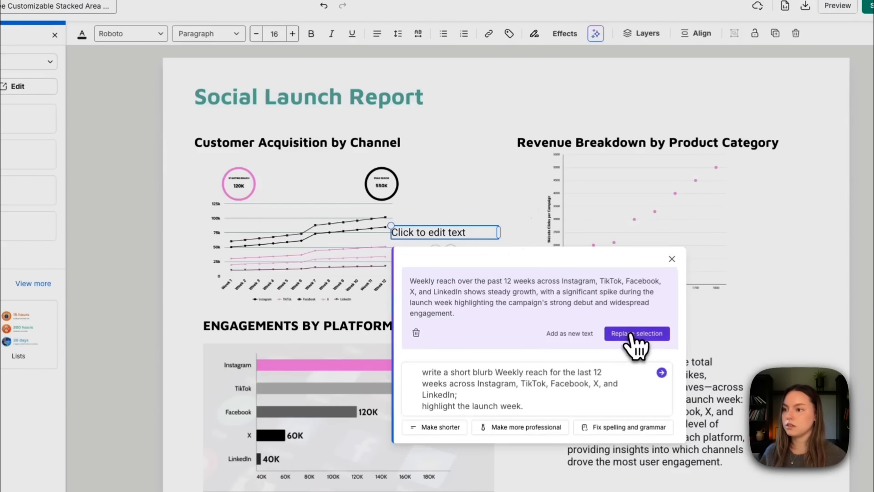
{"action": "left_click", "coordinate": [636, 334]}
{"action": "left_click_drag", "start_coordinate": [482, 250], "coordinate": [486, 230]}
Step: Change the "Customer Acquisition by Channel" heading to "12-Week Social Media Reach Analysis"
{"action": "double_click", "coordinate": [294, 139]}
{"action": "type", "text": "12-Week Social Media Reach Analysis"}
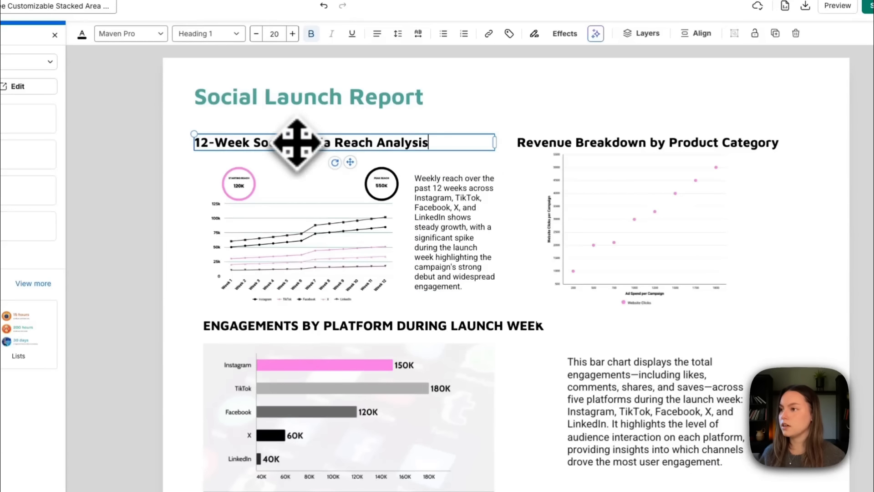
{"action": "triple_click", "coordinate": [283, 143]}
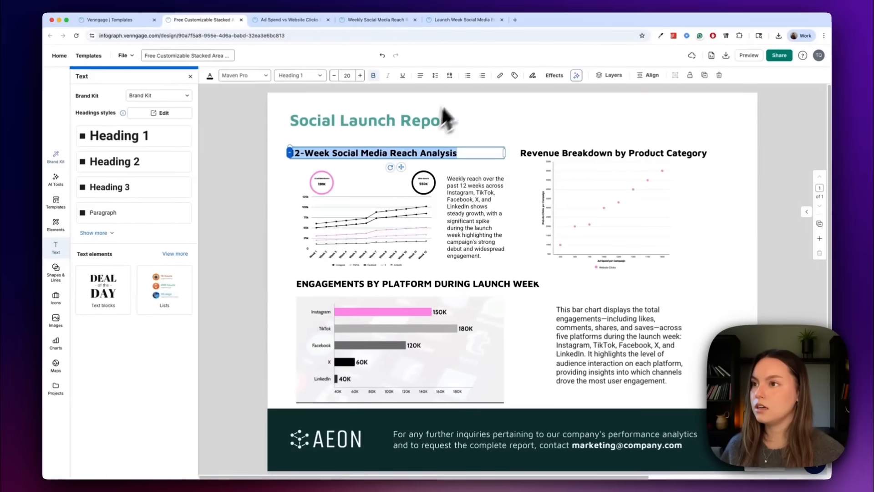
Step: Duplicate the weekly reach blurb and place the copy beside the scatter plot
{"action": "left_click", "coordinate": [456, 220]}
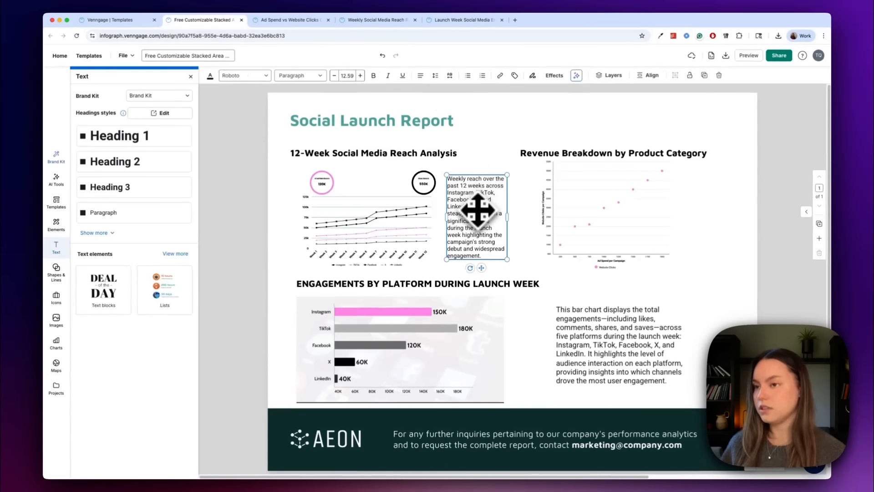
{"action": "key", "text": "ctrl+d"}
{"action": "left_click_drag", "start_coordinate": [539, 239], "coordinate": [701, 209]}
Step: Replace the copy's text with a short AI-written blurb on ad spend vs. website clicks per campaign, and fit it beside the scatter plot
{"action": "left_click", "coordinate": [576, 75]}
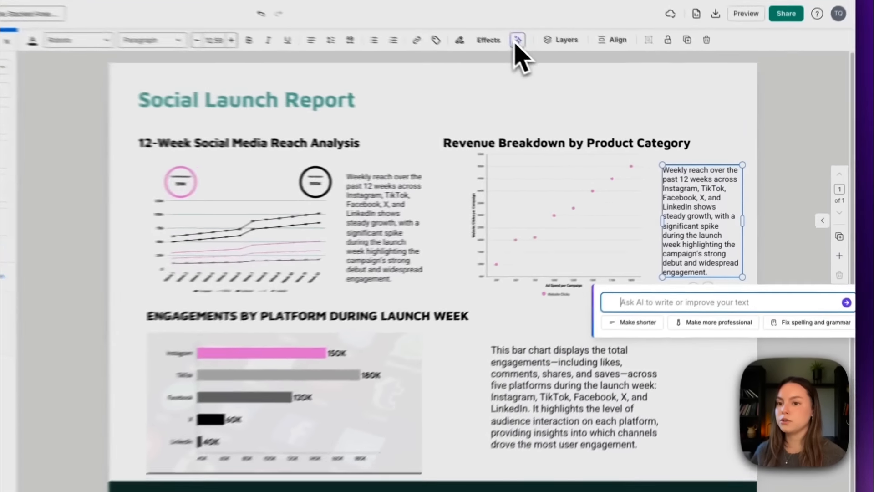
{"action": "type", "text": "write a short blurb"}
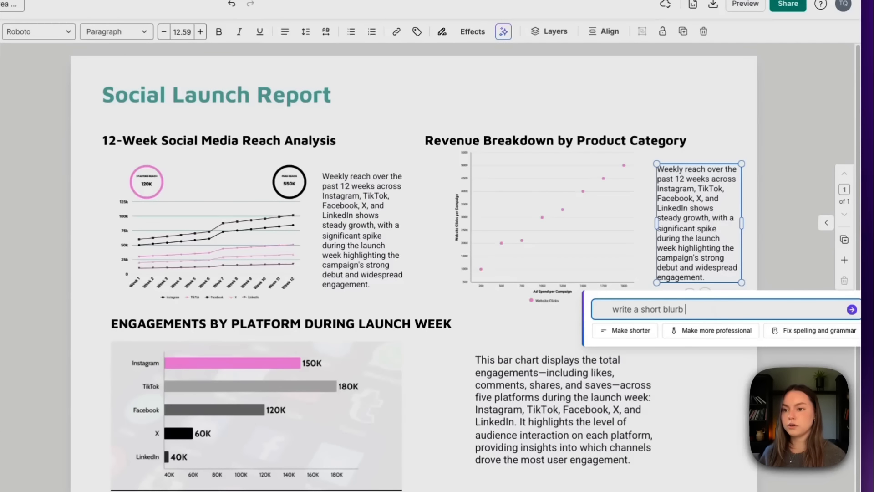
{"action": "type", "text": "Ad spend per campaign ($) vs. website clicks per campaign during launch; Campaigns A–H. \" Alt if no spend data: \"Engagement rate (%) vs. link clicks by post during launch week."}
{"action": "key", "text": "Return"}
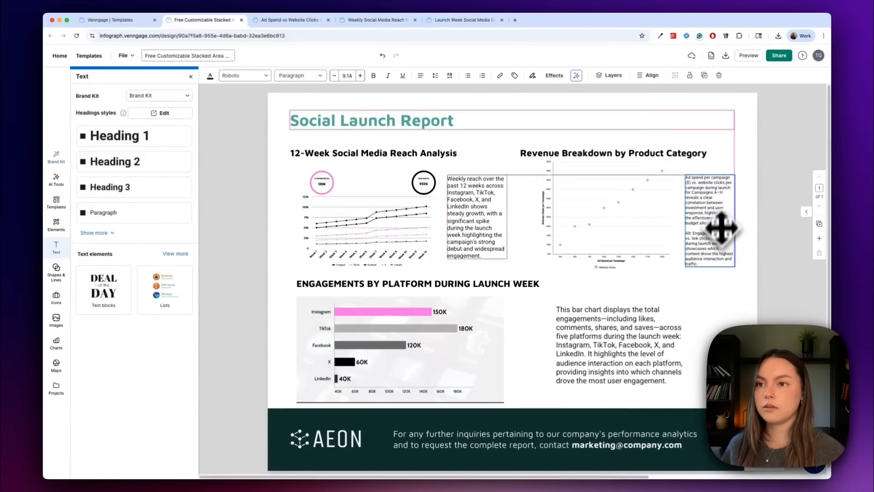
{"action": "left_click_drag", "start_coordinate": [723, 227], "coordinate": [727, 217]}
Step: Set the scatter plot heading to "Campaign Performance: Ad Spend vs. Website Clicks" and the bar chart heading to "Engagements by Platform"
{"action": "mouse_move", "coordinate": [733, 157]}
{"action": "left_mouse_down"}
{"action": "mouse_move", "coordinate": [763, 156]}
{"action": "mouse_move", "coordinate": [724, 154]}
{"action": "left_mouse_up"}
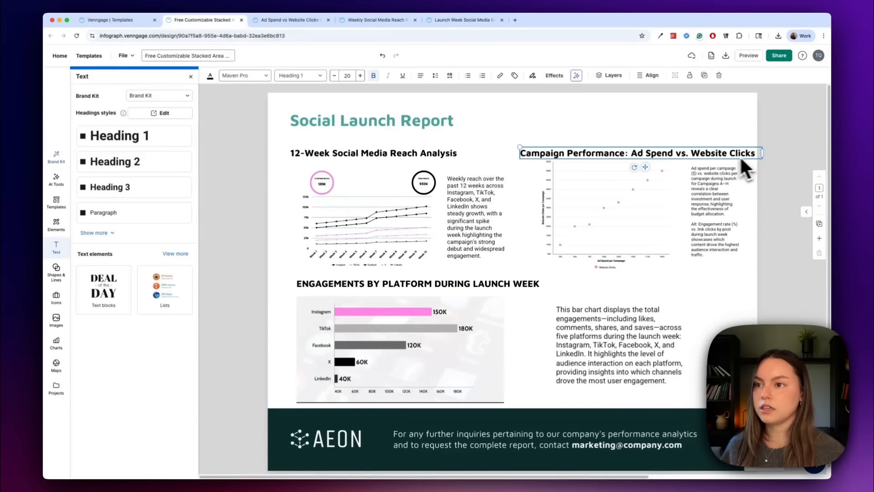
{"action": "left_click", "coordinate": [513, 284]}
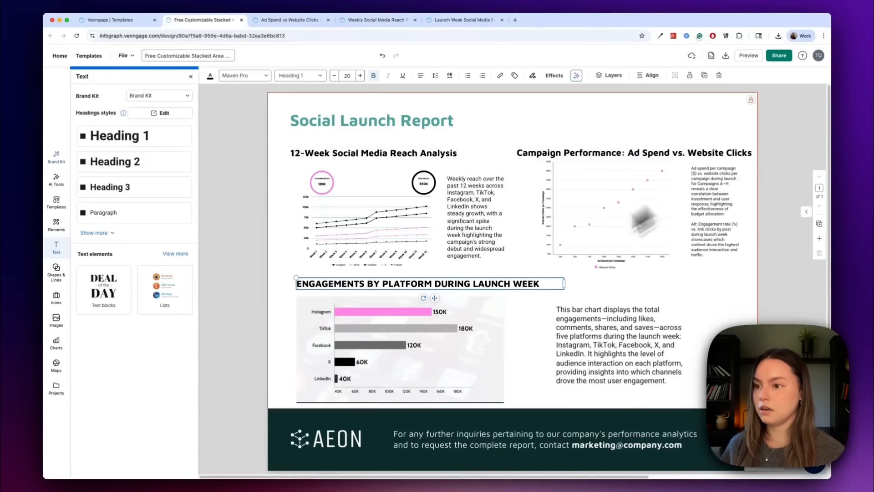
{"action": "triple_click", "coordinate": [513, 284]}
{"action": "type", "text": "Engagements by Platform"}
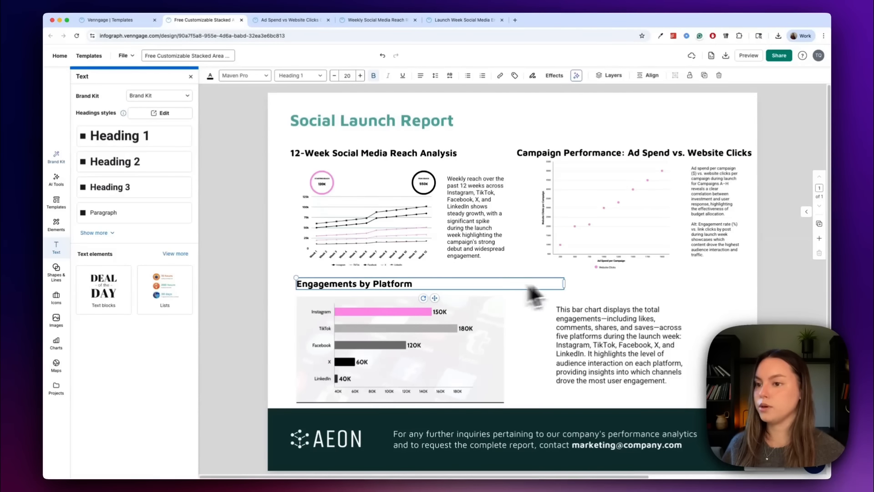
{"action": "left_click", "coordinate": [533, 294]}
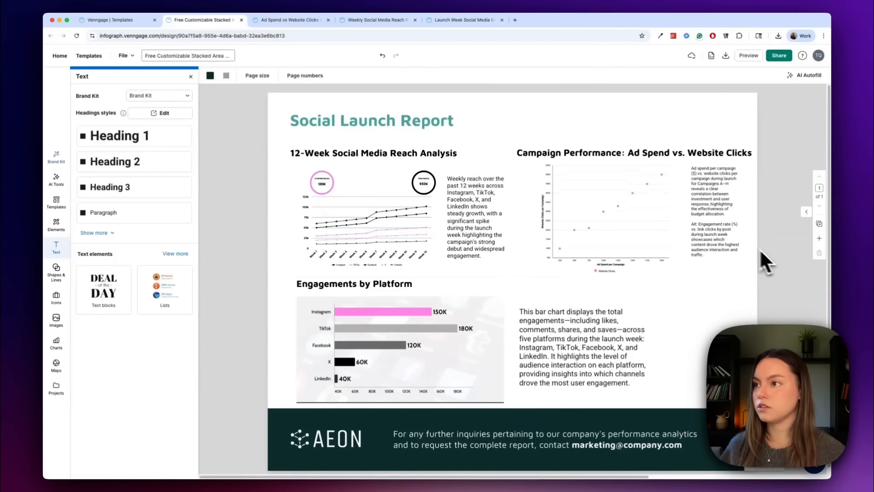
Step: Apply the Brand Kit palette to the report and shuffle its colors until the footer is pink
{"action": "left_click", "coordinate": [57, 158]}
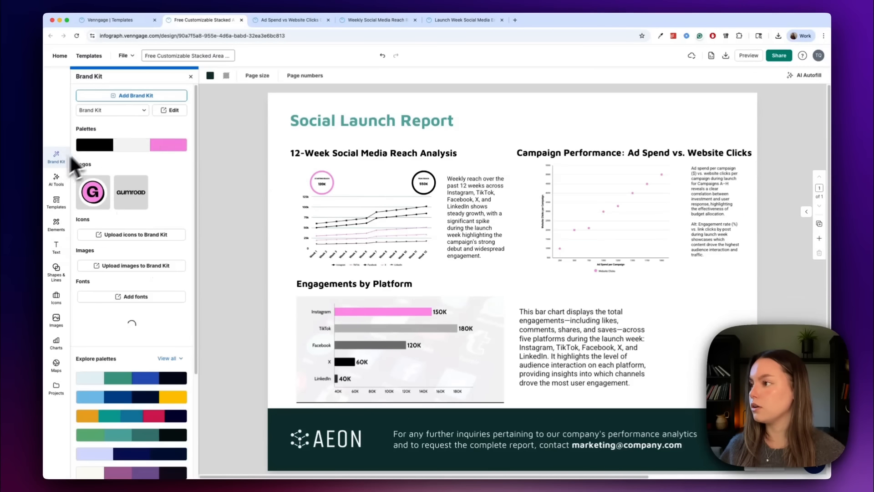
{"action": "left_click", "coordinate": [135, 148]}
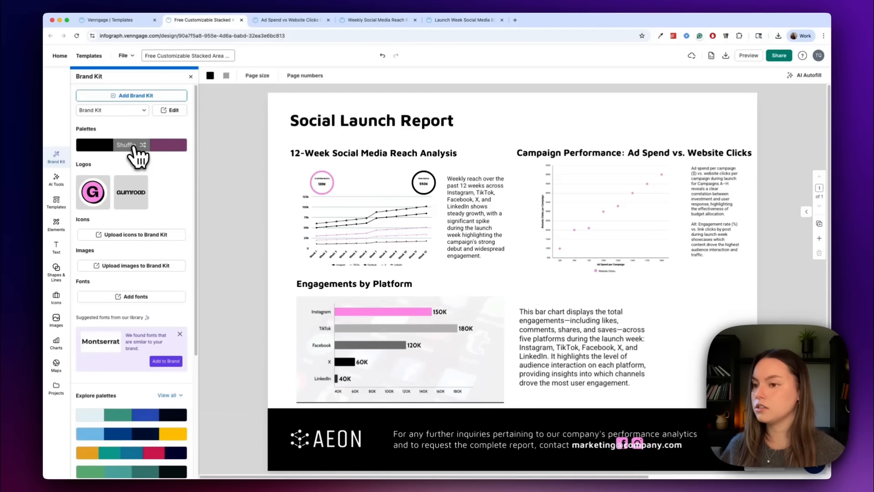
{"action": "left_click", "coordinate": [135, 148]}
{"action": "left_click", "coordinate": [135, 148]}
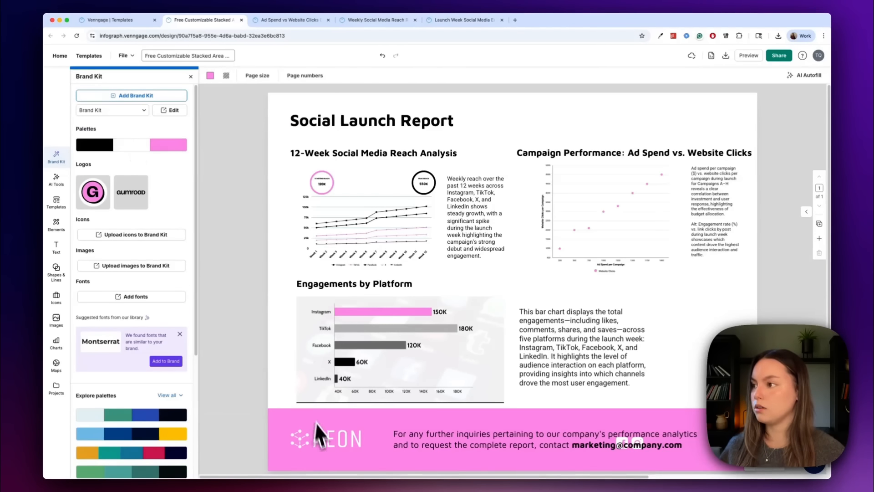
Step: Replace the AEON logo in the footer with the Gumroad wordmark from the Brand Kit
{"action": "left_click", "coordinate": [131, 193]}
{"action": "left_click_drag", "start_coordinate": [540, 240], "coordinate": [413, 445]}
{"action": "left_click", "coordinate": [315, 444]}
{"action": "key", "text": "Delete"}
{"action": "left_click_drag", "start_coordinate": [529, 411], "coordinate": [359, 454]}
{"action": "left_click_drag", "start_coordinate": [359, 455], "coordinate": [359, 440]}
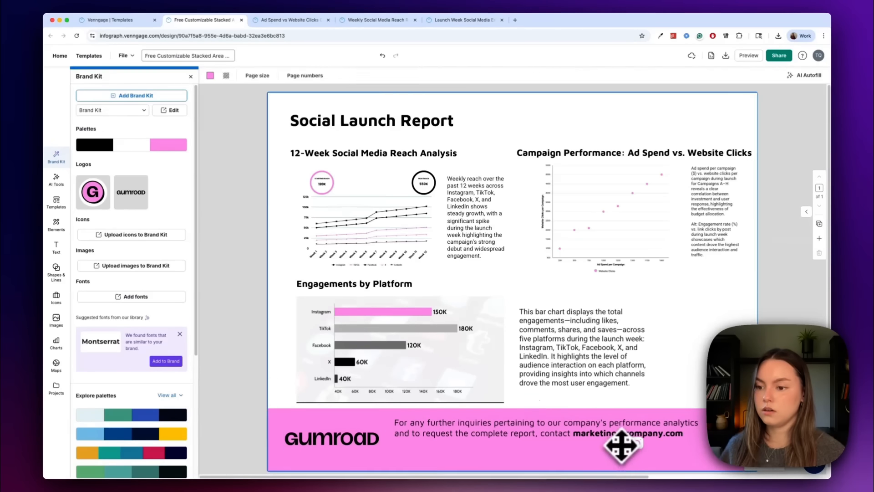
Step: Move the Facebook and Instagram icons beneath the Gumroad logo and realign the contact text in the footer
{"action": "left_click", "coordinate": [622, 446]}
{"action": "left_click_drag", "start_coordinate": [638, 449], "coordinate": [342, 464]}
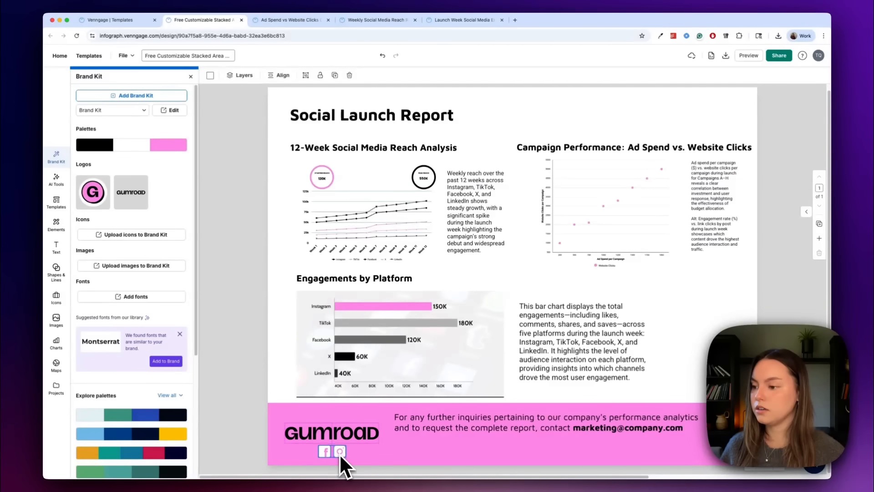
{"action": "left_click_drag", "start_coordinate": [426, 448], "coordinate": [425, 461]}
{"action": "left_click", "coordinate": [767, 296]}
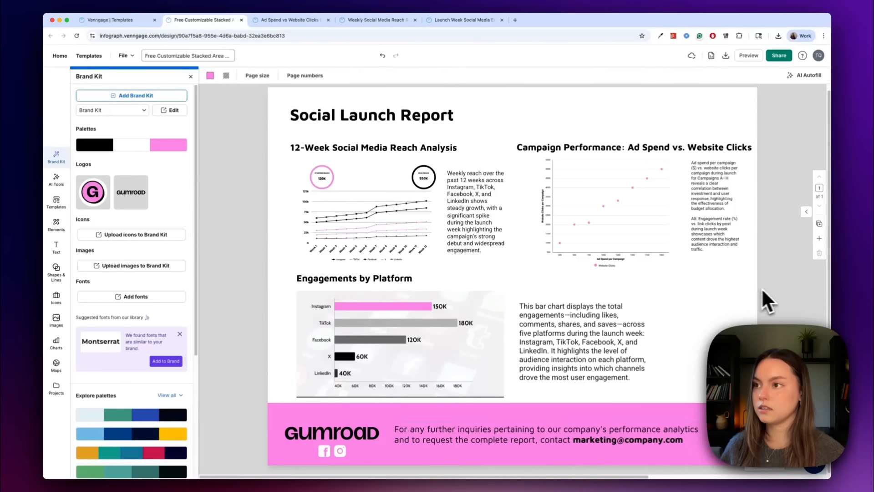
{"action": "scroll", "coordinate": [791, 291], "scroll_direction": "down", "scroll_amount": 5}
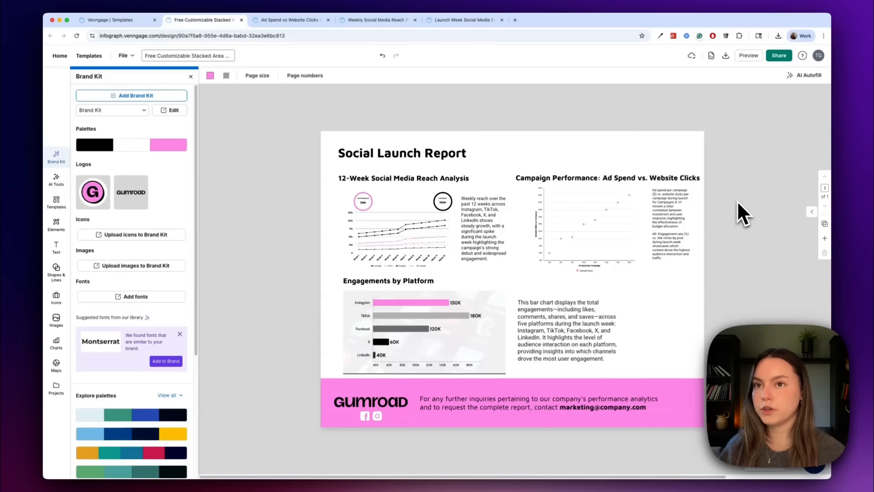
Step: Request AI design feedback on the Social Launch Report
{"action": "left_click", "coordinate": [58, 180]}
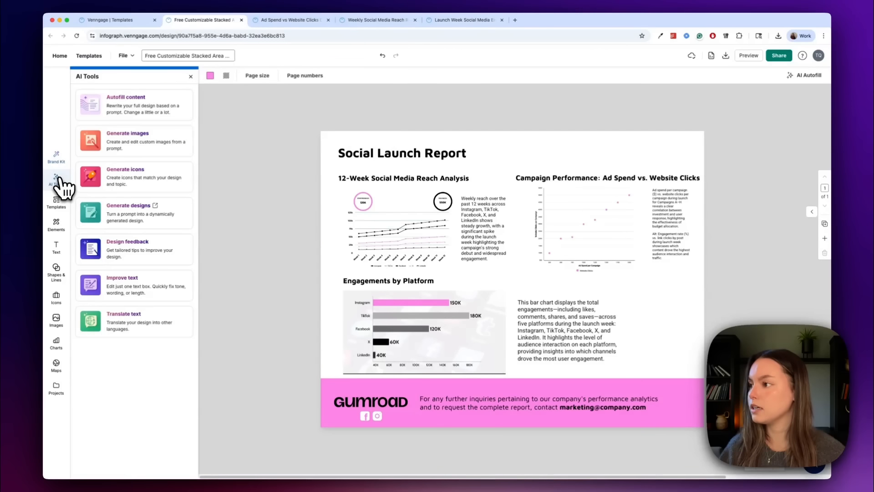
{"action": "left_click", "coordinate": [122, 251]}
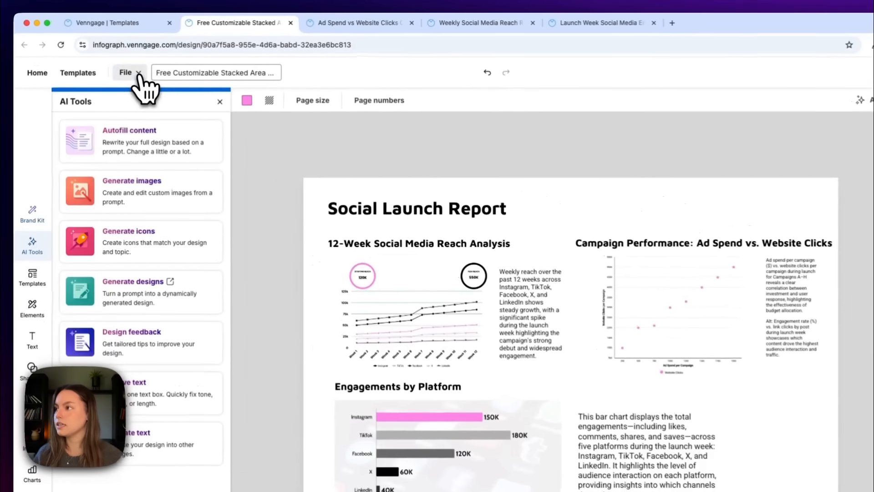
Step: Run the accessibility check on the Social Launch Report
{"action": "left_click", "coordinate": [130, 56]}
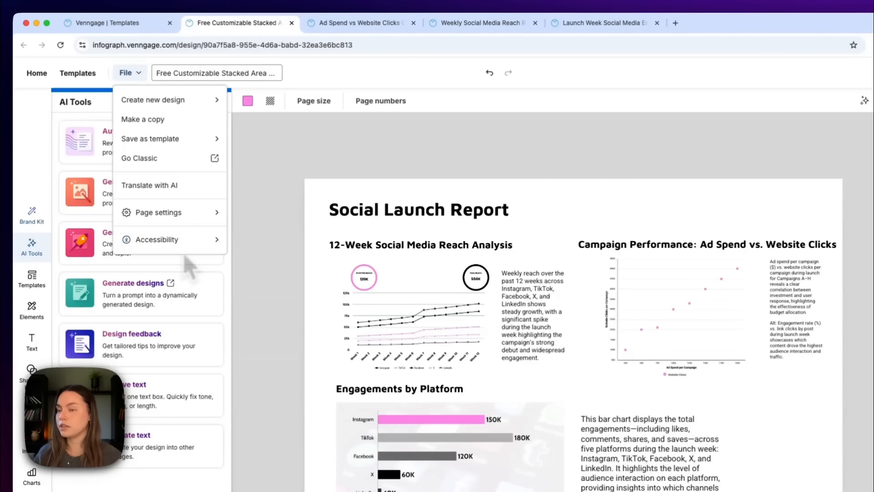
{"action": "mouse_move", "coordinate": [182, 241]}
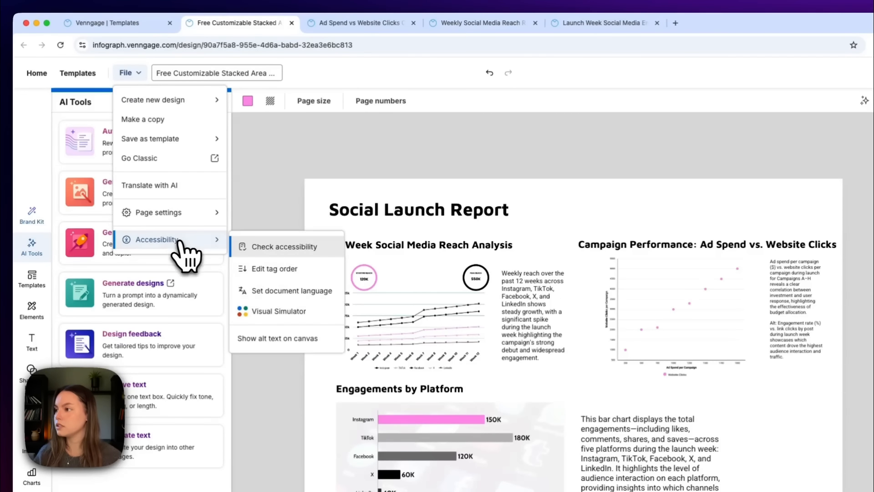
{"action": "left_click", "coordinate": [267, 254]}
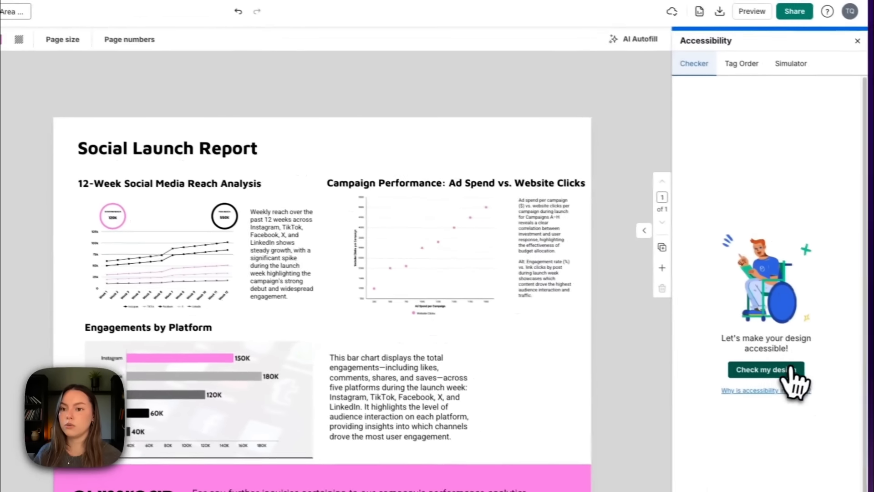
{"action": "left_click", "coordinate": [785, 369]}
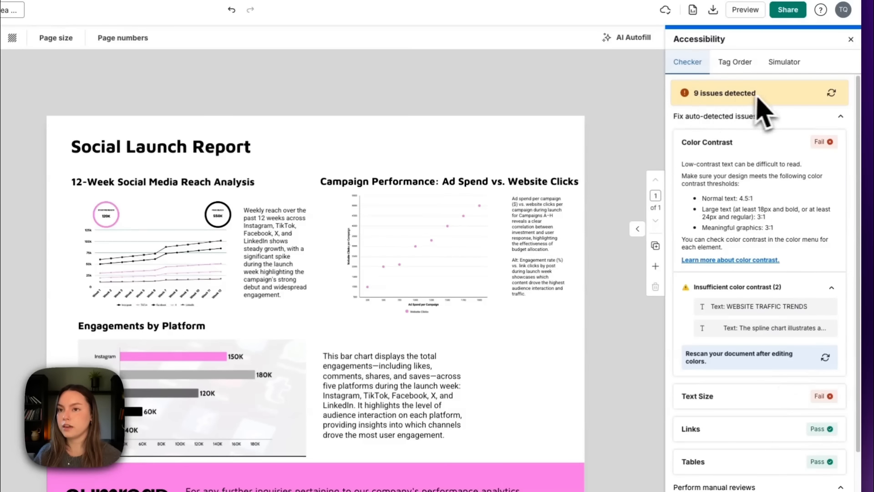
Step: Review the accessibility checker's Text Size and Headings results, including the heading tags on the report, and close the checker
{"action": "scroll", "coordinate": [789, 182], "scroll_direction": "down", "scroll_amount": 4}
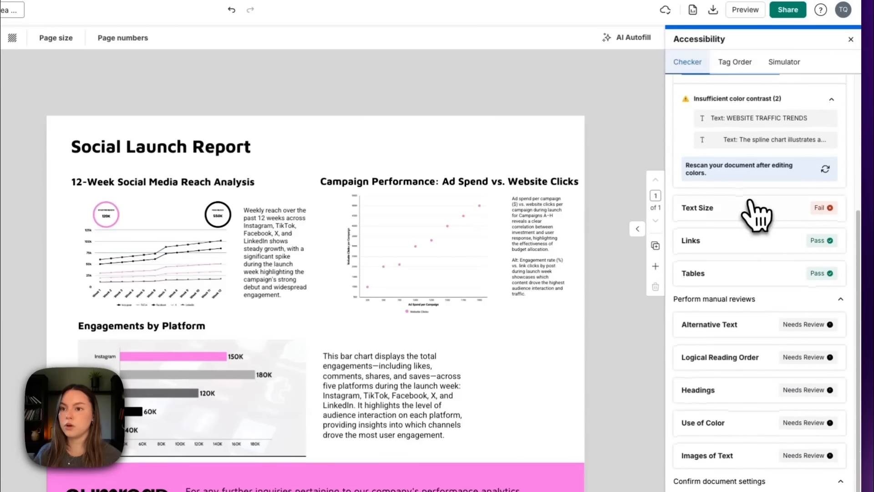
{"action": "left_click", "coordinate": [753, 210]}
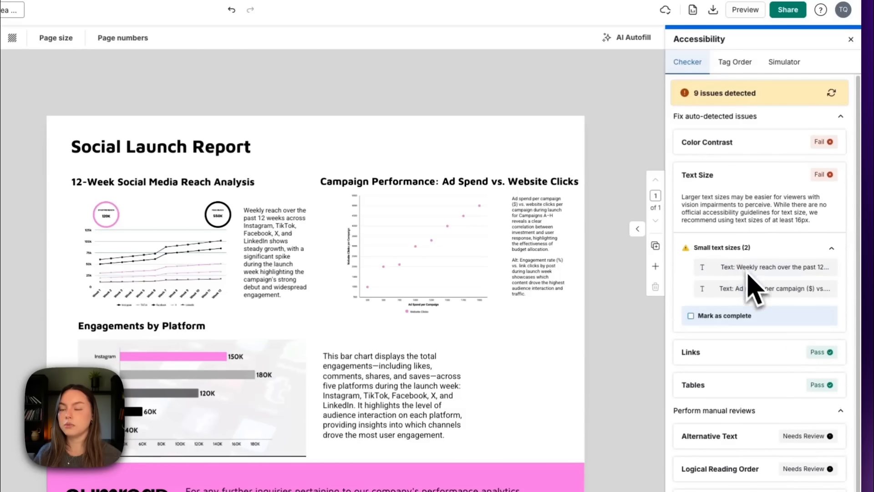
{"action": "scroll", "coordinate": [738, 290], "scroll_direction": "down", "scroll_amount": 3}
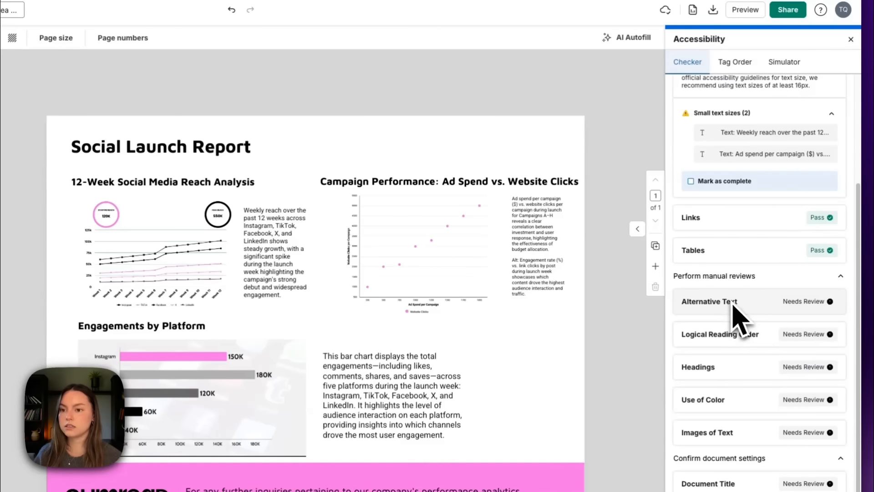
{"action": "left_click", "coordinate": [737, 366]}
{"action": "scroll", "coordinate": [740, 368], "scroll_direction": "down", "scroll_amount": 3}
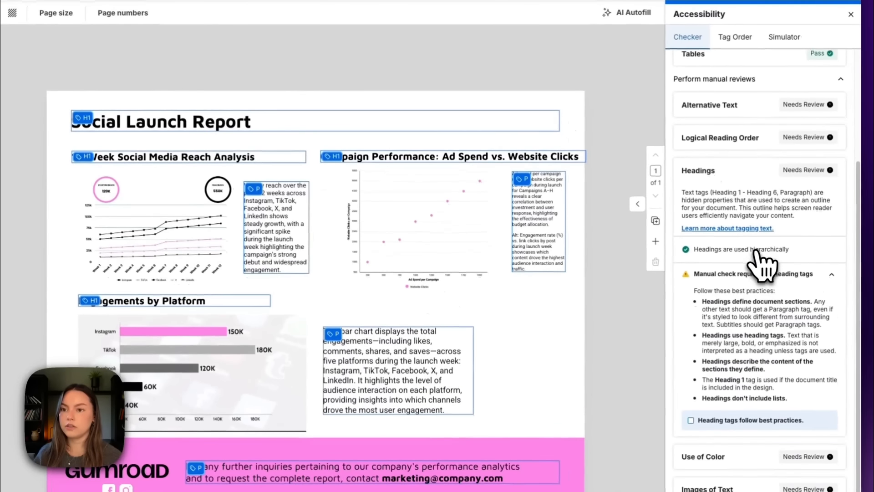
{"action": "scroll", "coordinate": [764, 263], "scroll_direction": "down", "scroll_amount": 1}
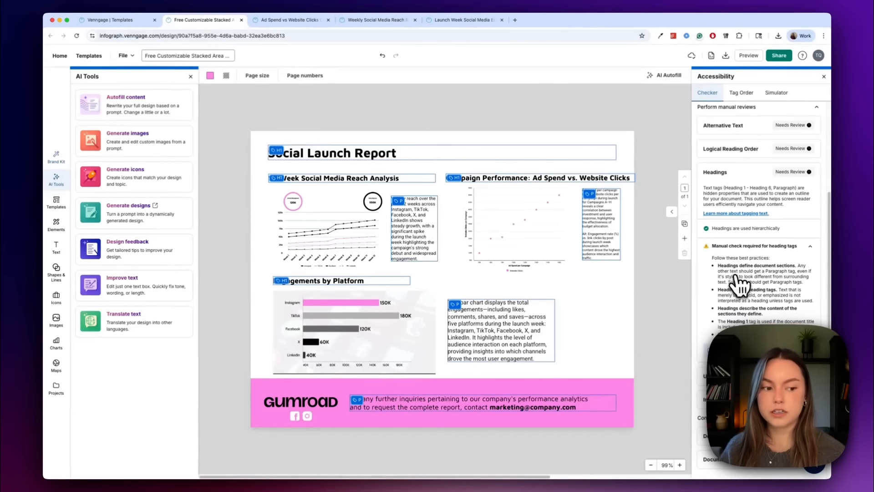
{"action": "left_click", "coordinate": [638, 122]}
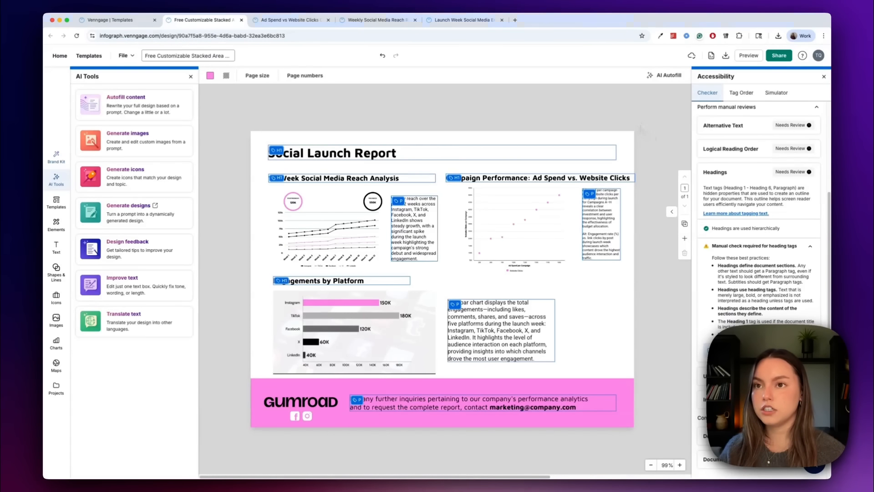
{"action": "left_click", "coordinate": [824, 76]}
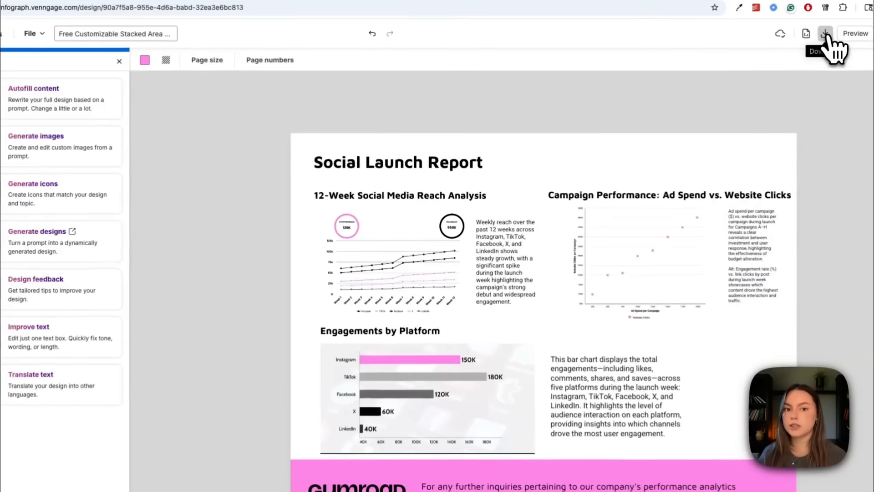
Step: Look over the download format options for the report and dismiss them without downloading
{"action": "left_click", "coordinate": [826, 36]}
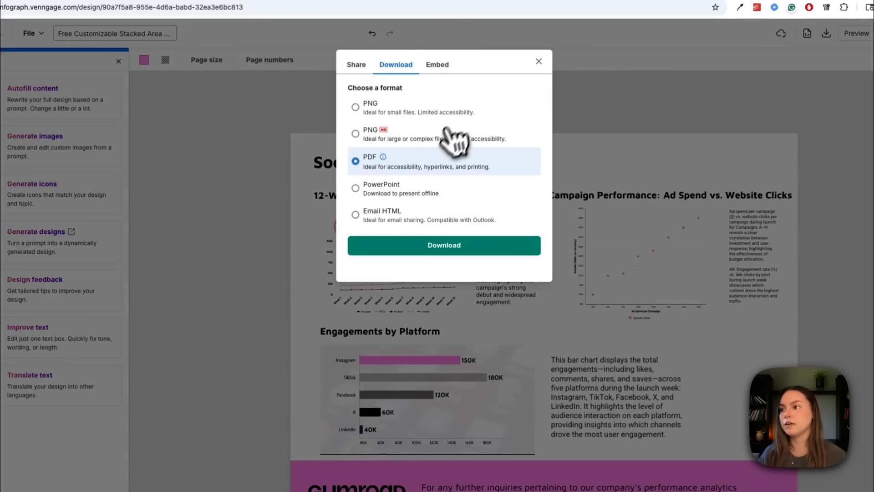
{"action": "left_click", "coordinate": [224, 152]}
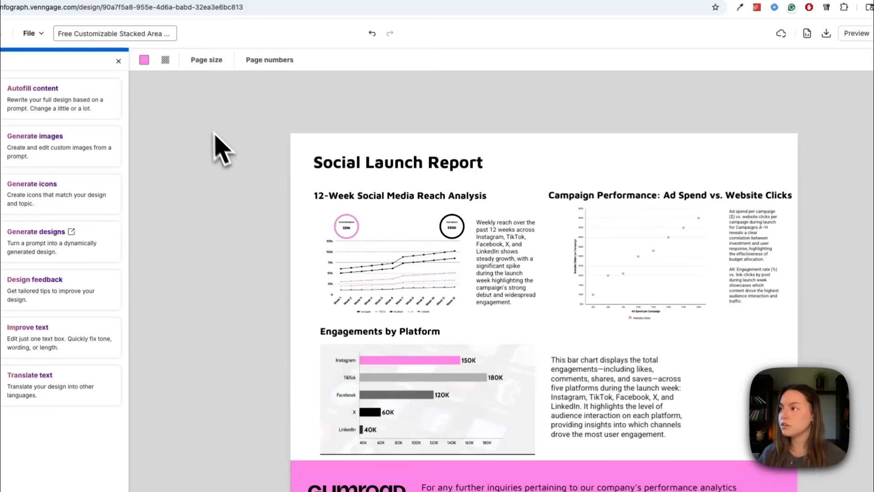